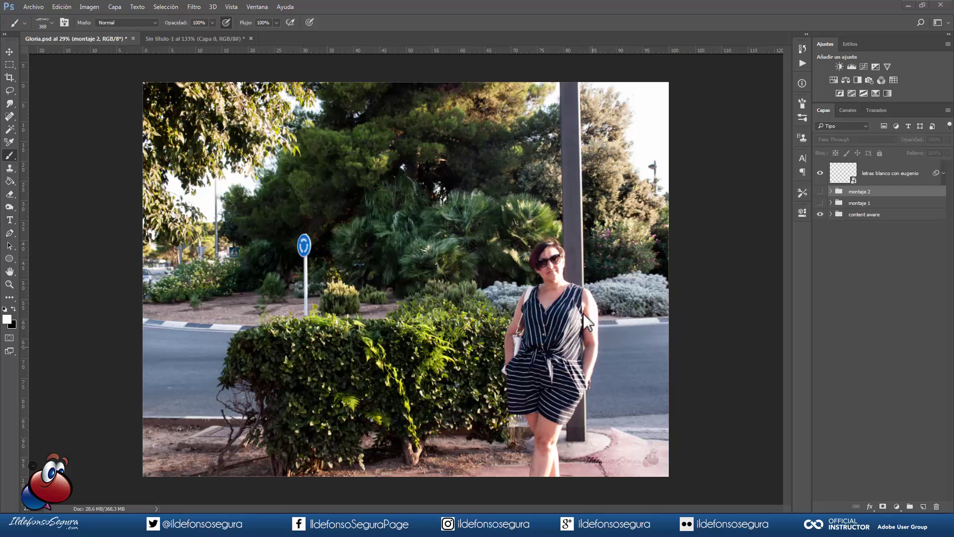
Preview the finished montaje 1 and montaje 2 water composites by toggling their group visibility.
{"action": "left_click", "coordinate": [820, 192]}
{"action": "left_click", "coordinate": [819, 202]}
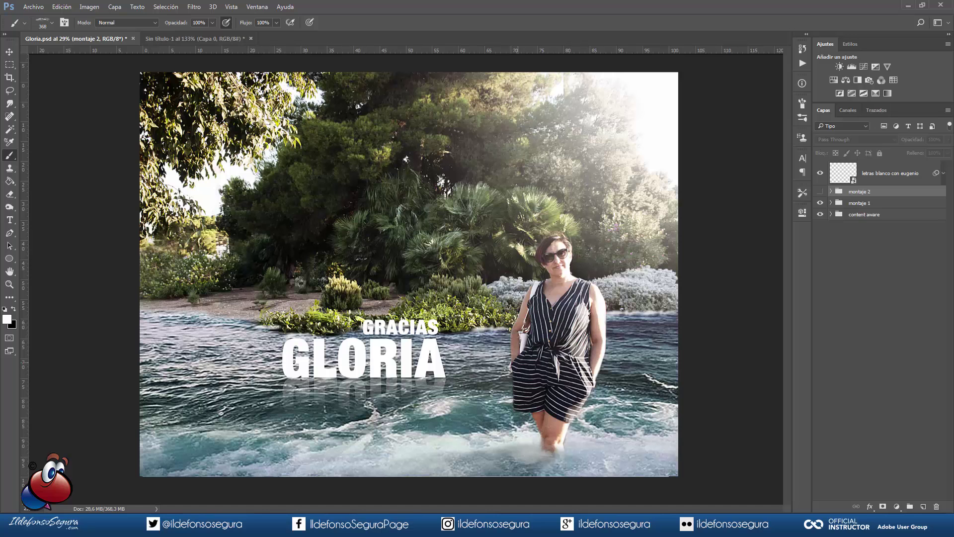
{"action": "left_click", "coordinate": [820, 192]}
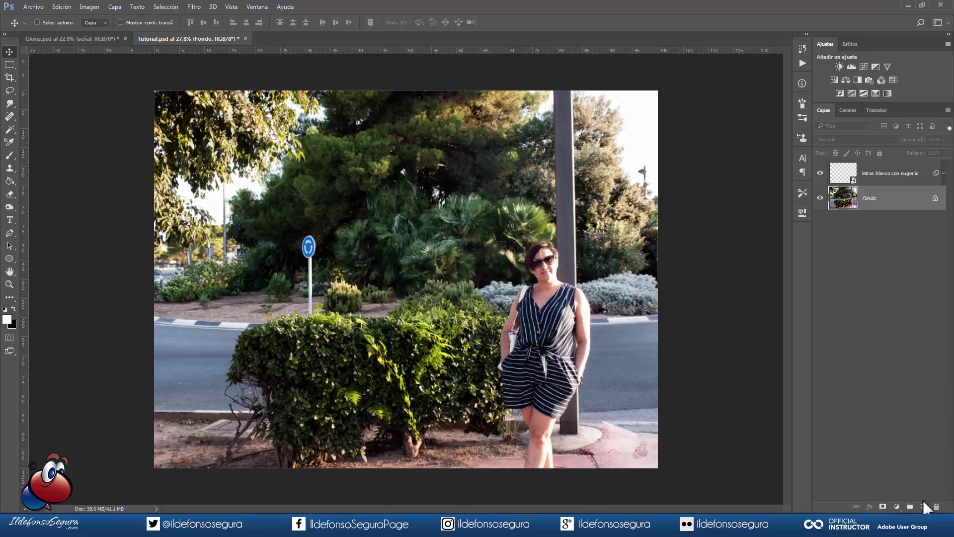
Duplicate the Fondo layer into Fondo copia and begin lassoing the blue road sign.
{"action": "left_click_drag", "start_coordinate": [843, 199], "coordinate": [923, 506]}
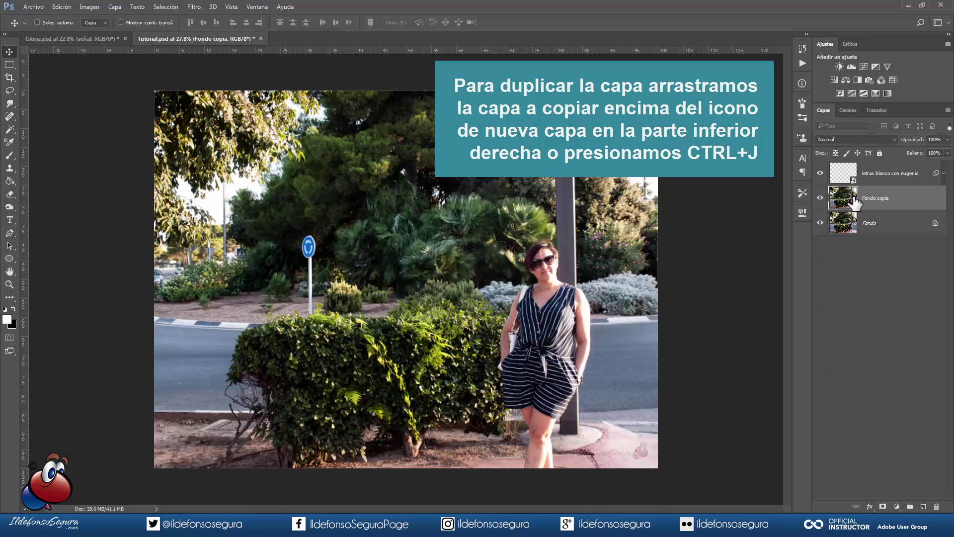
{"action": "left_click", "coordinate": [14, 91]}
{"action": "left_click_drag", "start_coordinate": [301, 237], "coordinate": [305, 269]}
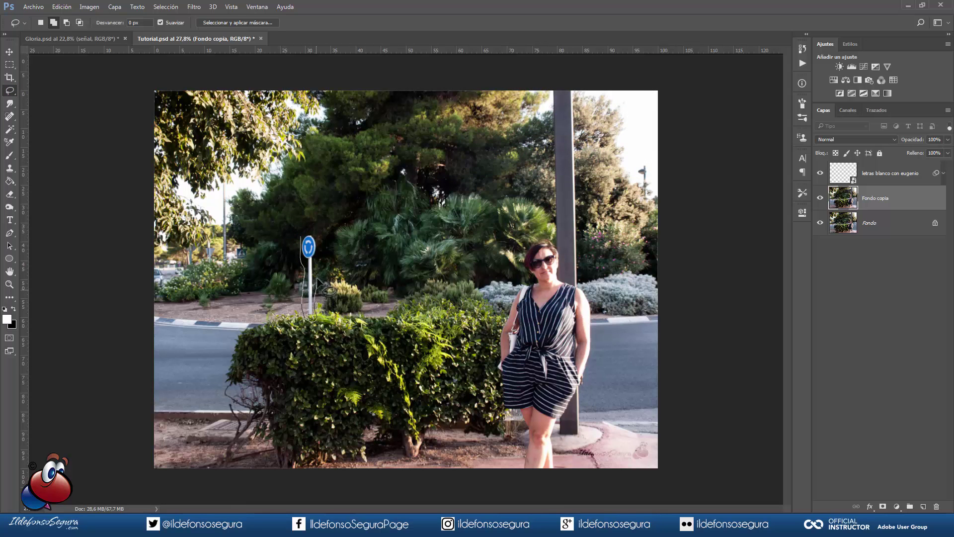
Remove the blue road sign with a content-aware fill (Según el contenido).
{"action": "left_click_drag", "start_coordinate": [301, 239], "coordinate": [305, 230]}
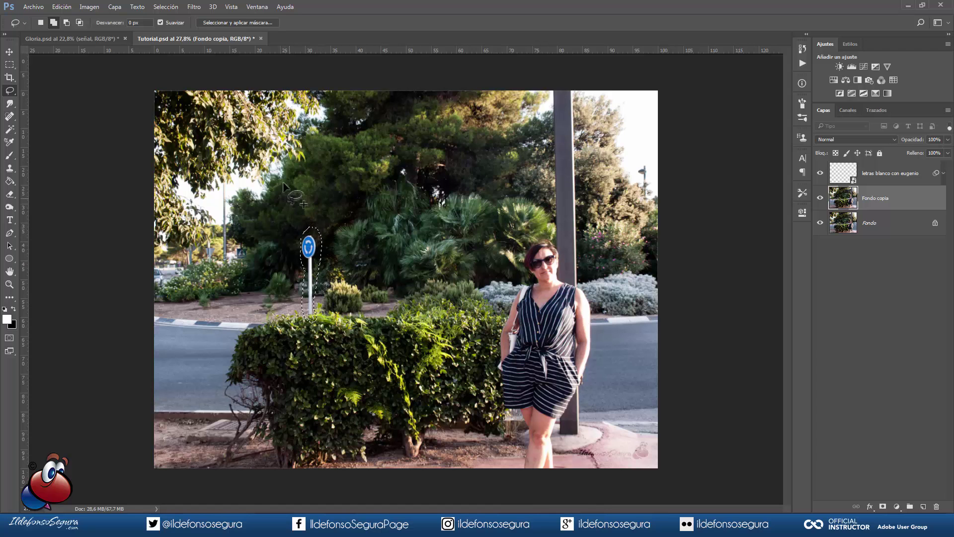
{"action": "left_click", "coordinate": [62, 6]}
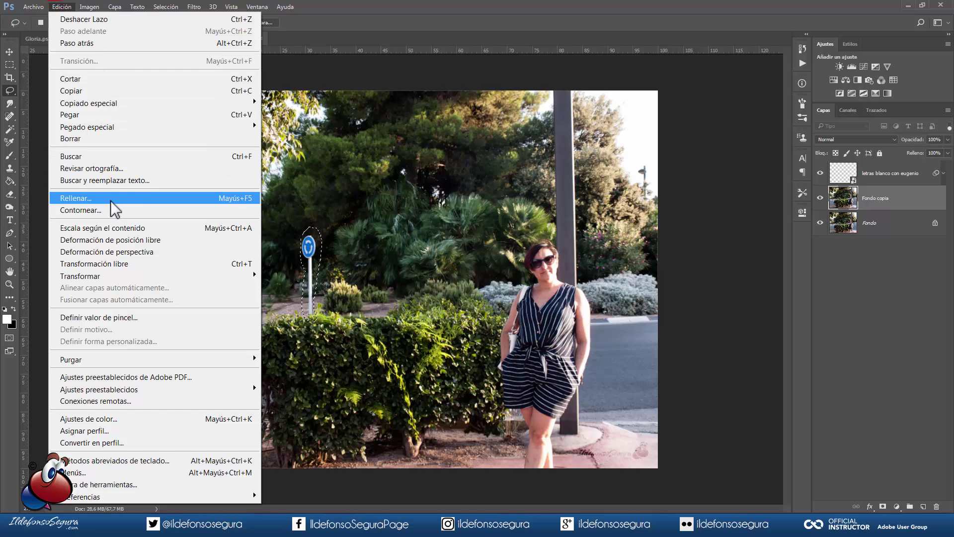
{"action": "left_click", "coordinate": [112, 199]}
{"action": "left_click", "coordinate": [485, 151]}
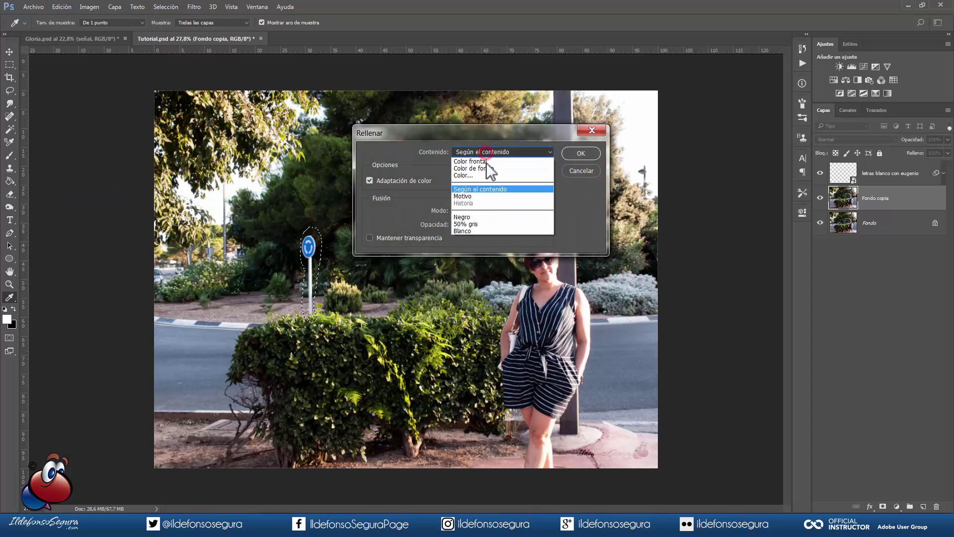
{"action": "left_click", "coordinate": [502, 189]}
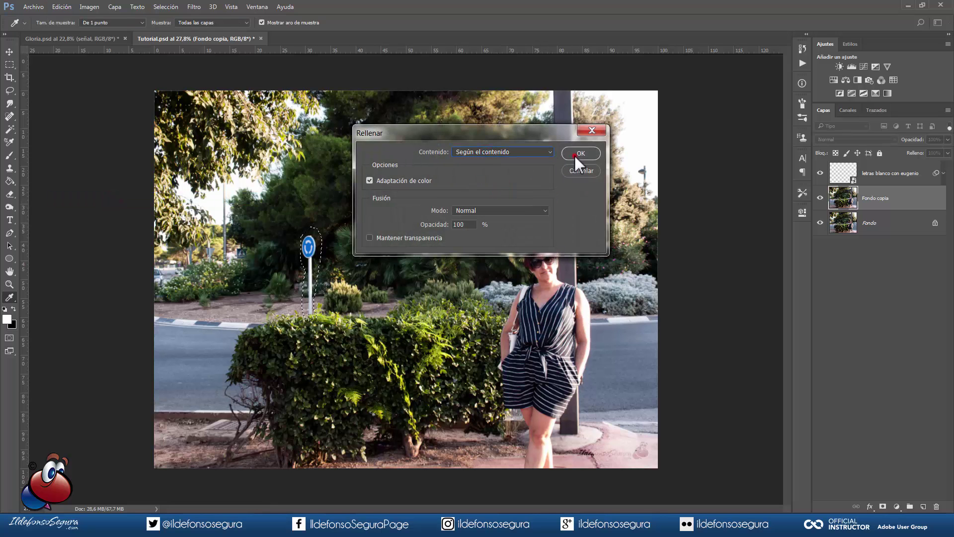
{"action": "left_click", "coordinate": [577, 154]}
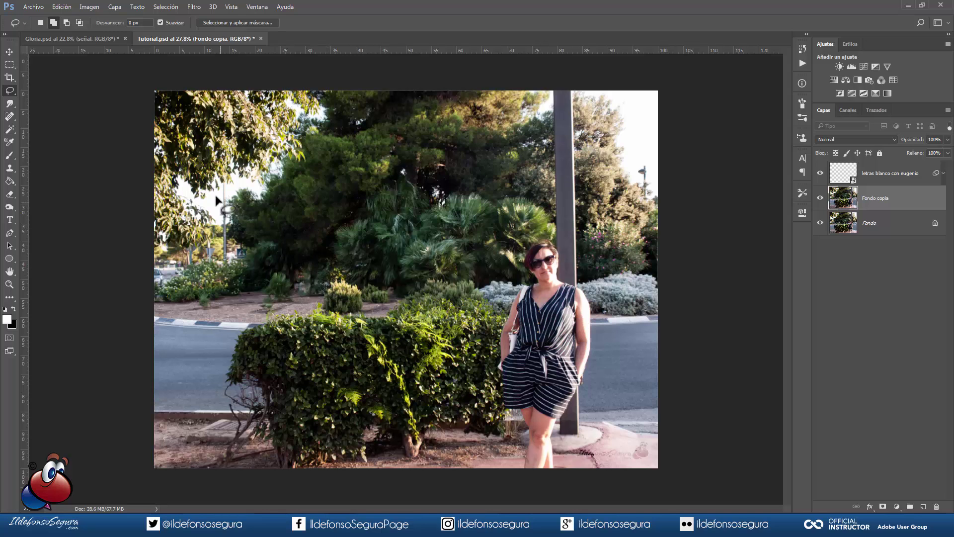
Lasso the thin left-hand lamp post and content-aware fill it away.
{"action": "left_click_drag", "start_coordinate": [218, 181], "coordinate": [219, 230]}
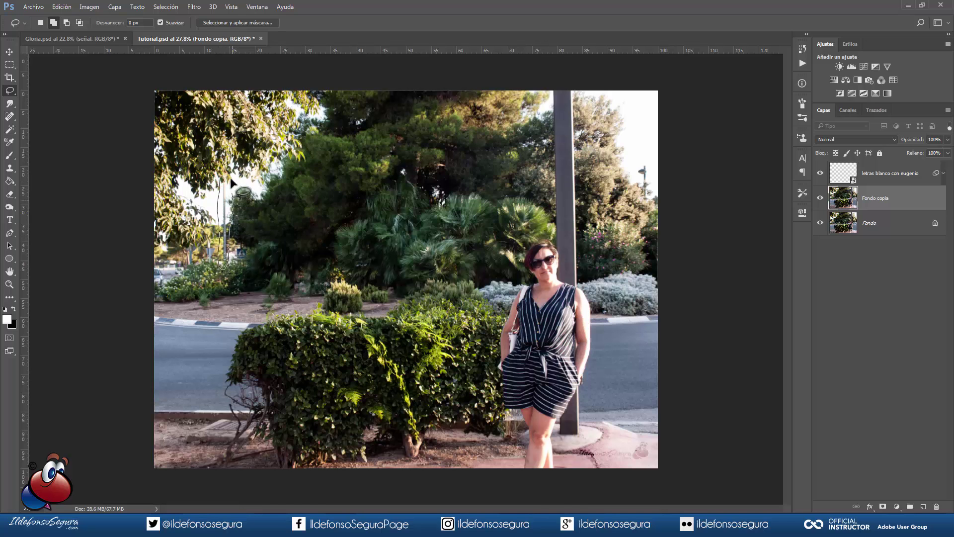
{"action": "left_click_drag", "start_coordinate": [219, 173], "coordinate": [221, 175]}
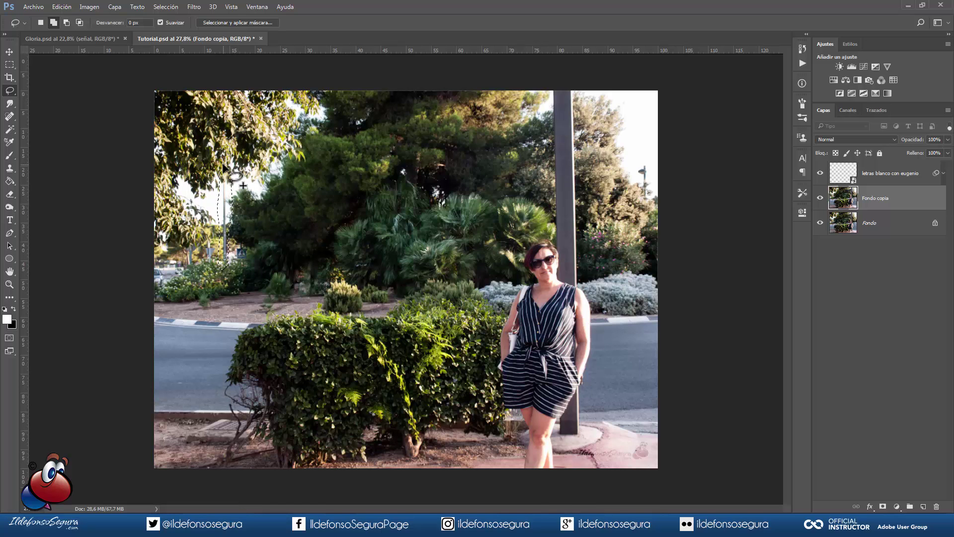
{"action": "key", "text": "shift+F5"}
{"action": "key", "text": "Return"}
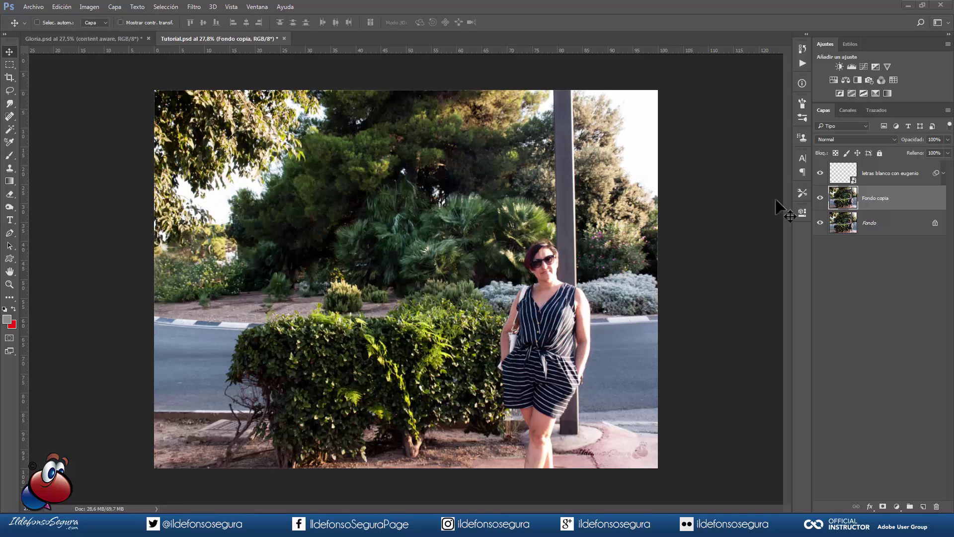
Compare the retouch with the original, then polygon-lasso the tall grey pole, excluding the woman.
{"action": "left_click", "coordinate": [820, 197]}
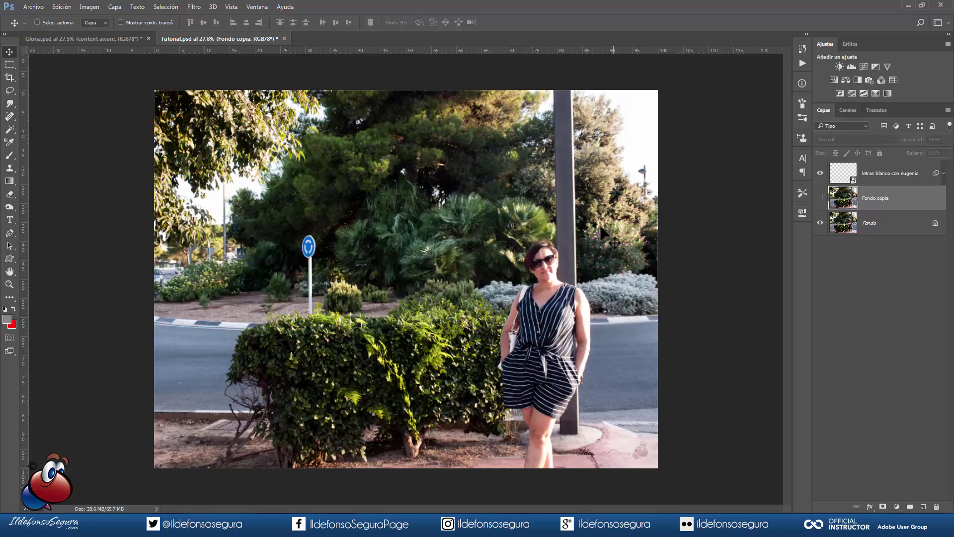
{"action": "left_click", "coordinate": [820, 198]}
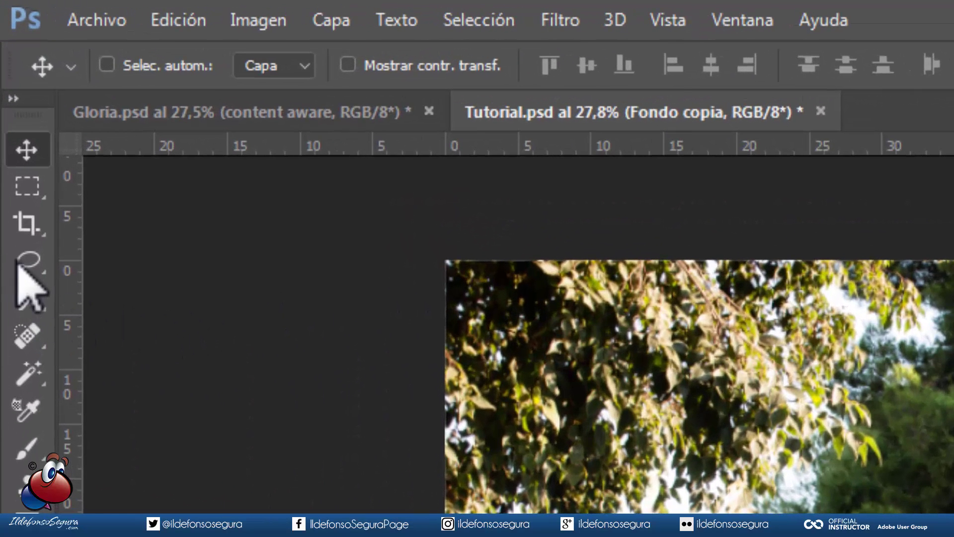
{"action": "left_click", "coordinate": [9, 90]}
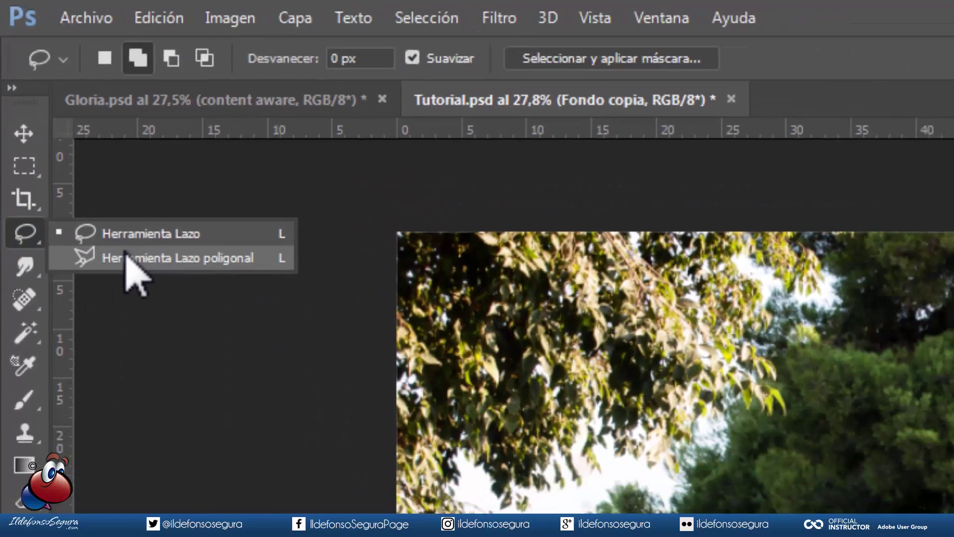
{"action": "left_click", "coordinate": [142, 285]}
{"action": "left_click", "coordinate": [550, 86]}
{"action": "left_click", "coordinate": [554, 240]}
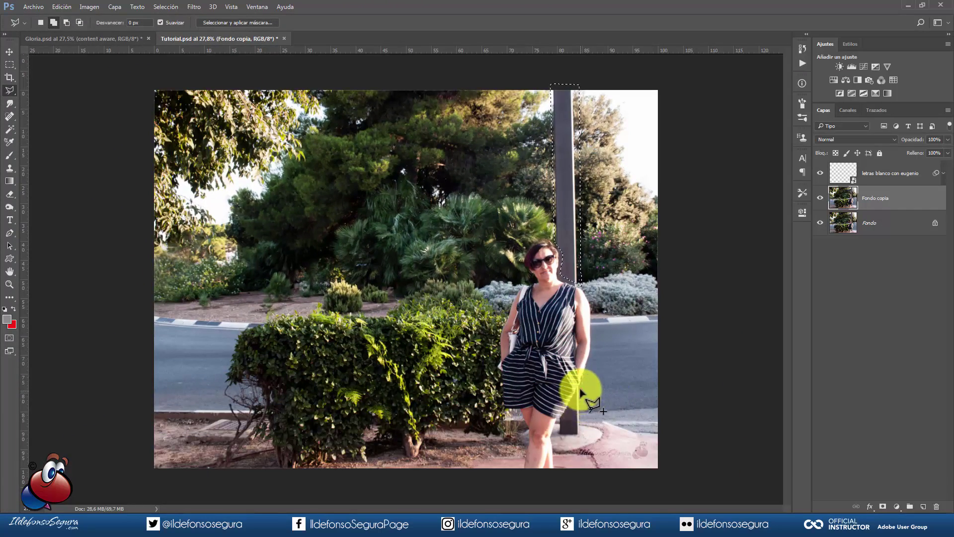
{"action": "left_click", "coordinate": [558, 422]}
{"action": "left_click", "coordinate": [558, 441]}
{"action": "left_click", "coordinate": [583, 441]}
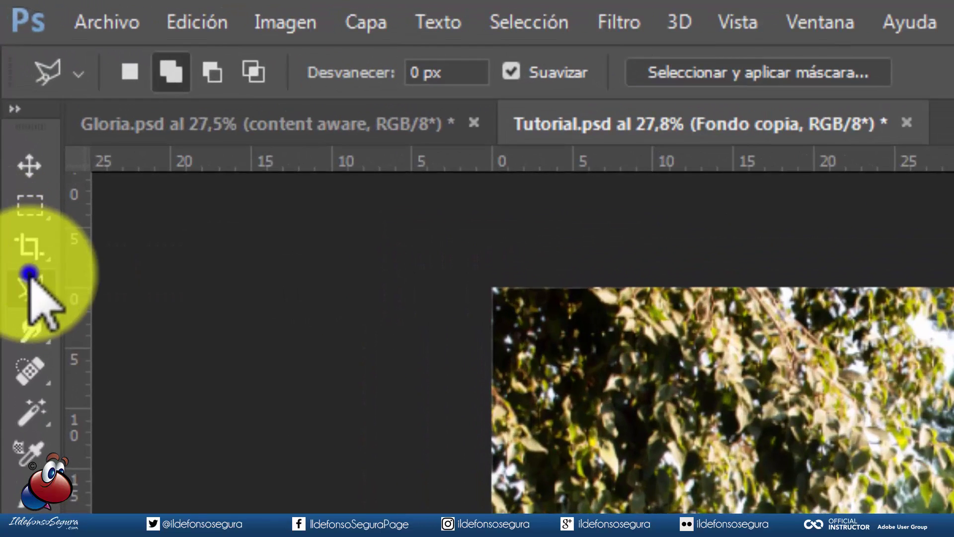
{"action": "right_click", "coordinate": [29, 273]}
{"action": "left_click", "coordinate": [117, 291]}
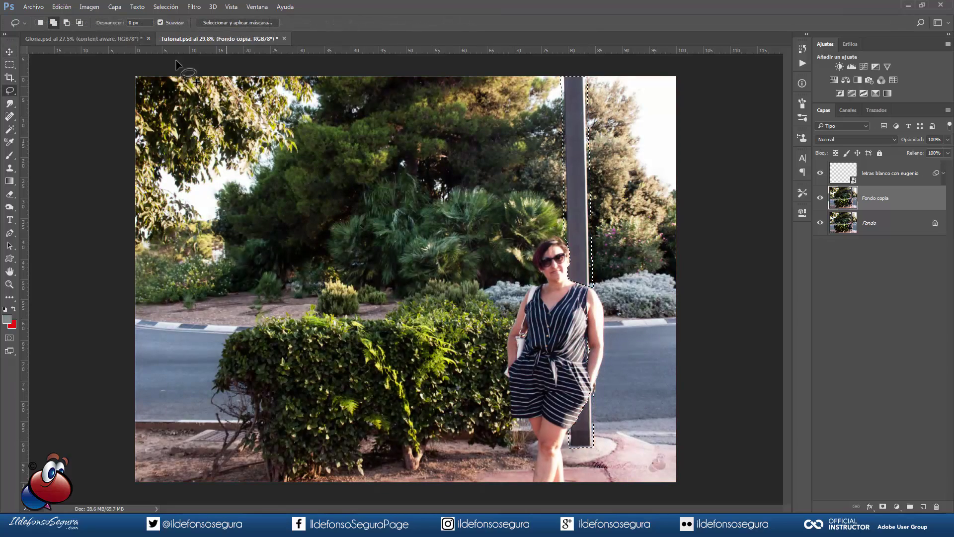
{"action": "left_click", "coordinate": [63, 9]}
{"action": "left_click", "coordinate": [106, 202]}
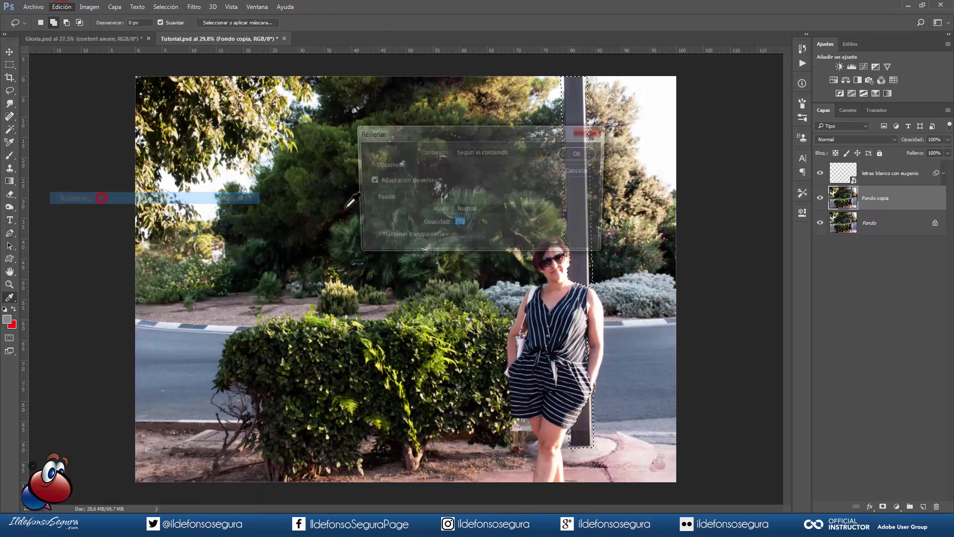
{"action": "left_click", "coordinate": [569, 152]}
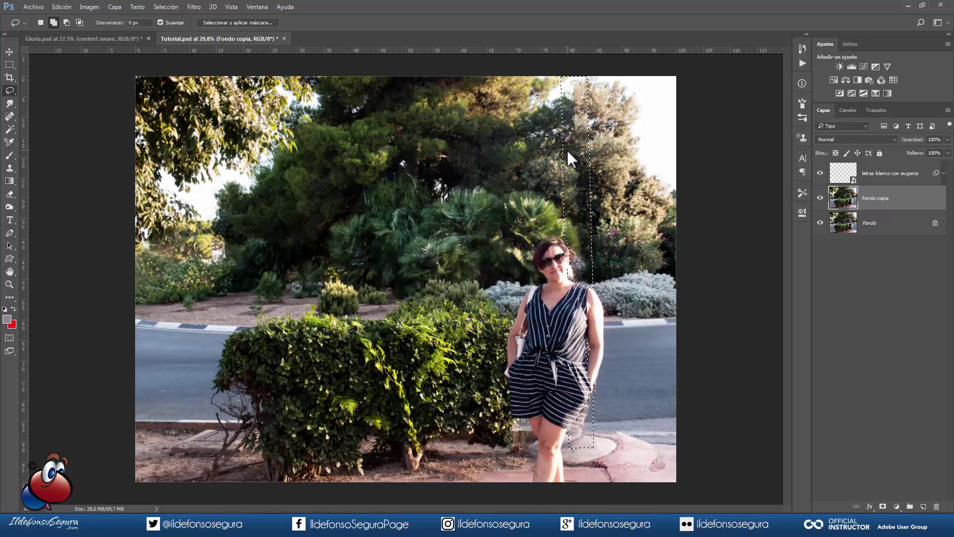
{"action": "key", "text": "ctrl+d"}
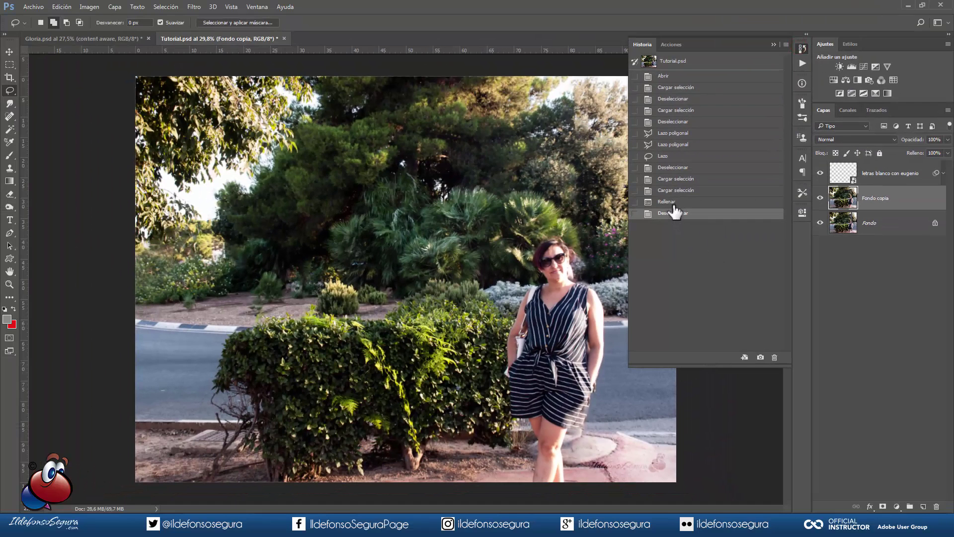
{"action": "left_click", "coordinate": [670, 201]}
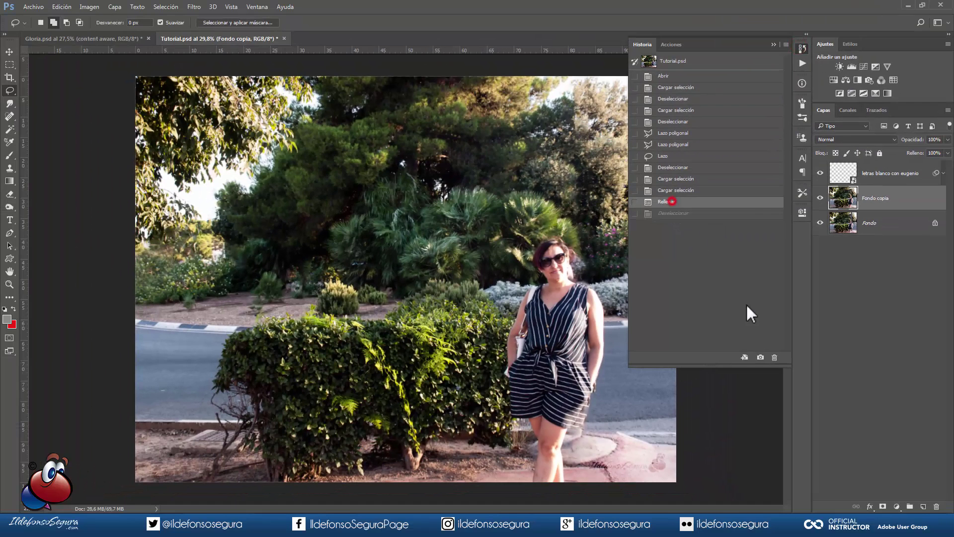
{"action": "left_click", "coordinate": [775, 358]}
{"action": "left_click", "coordinate": [469, 199]}
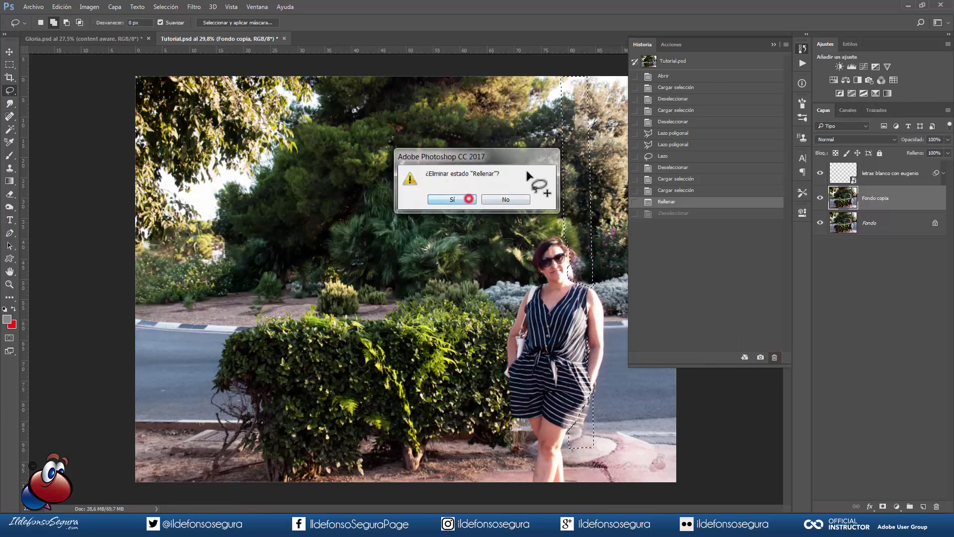
{"action": "left_click", "coordinate": [774, 43]}
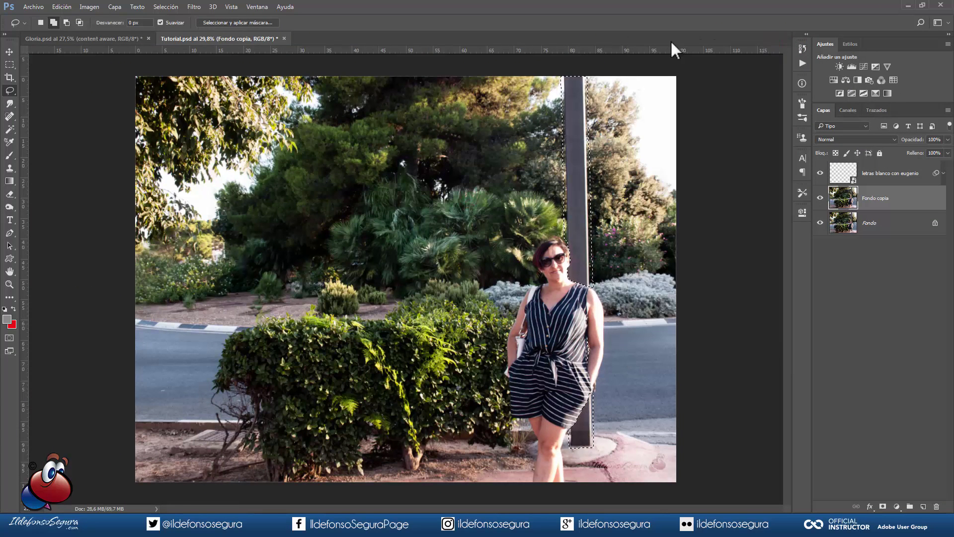
Save the pole selection as a new alpha channel named Alfa 1.
{"action": "left_click", "coordinate": [160, 7]}
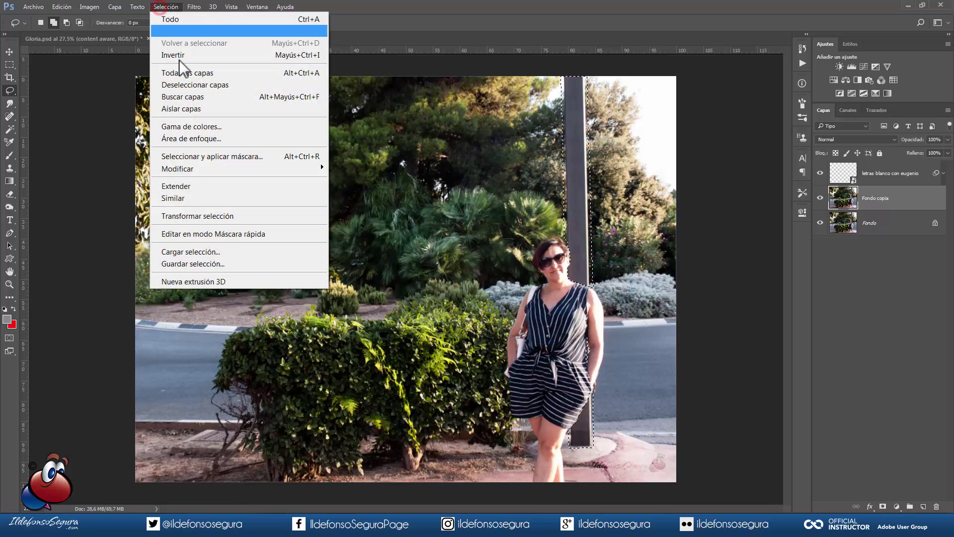
{"action": "left_click", "coordinate": [195, 263]}
{"action": "type", "text": "alfa 1"}
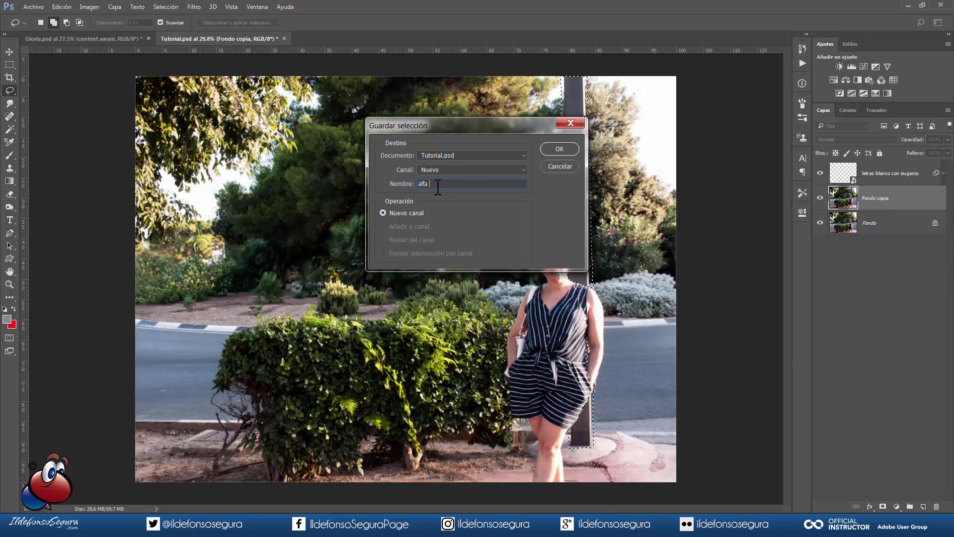
{"action": "left_click", "coordinate": [547, 150]}
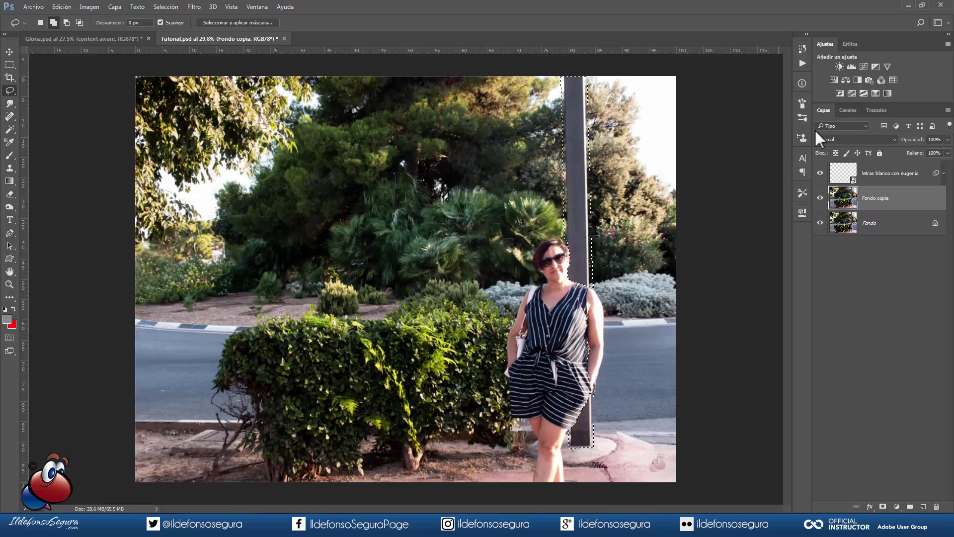
Inspect the Alfa 1 mask in the Channels panel, then return to RGB and Layers.
{"action": "left_click", "coordinate": [848, 109]}
{"action": "left_click", "coordinate": [840, 187]}
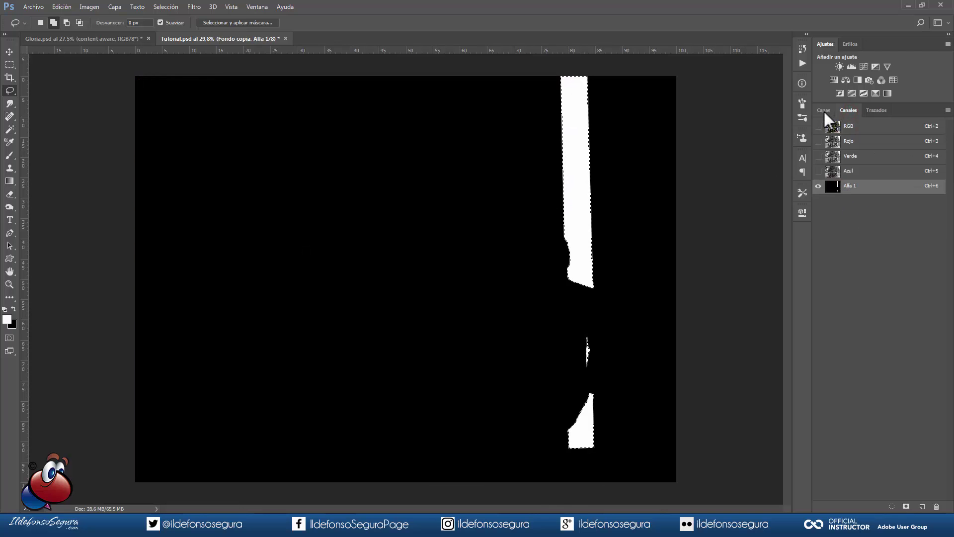
{"action": "left_click", "coordinate": [823, 111]}
{"action": "left_click", "coordinate": [843, 199]}
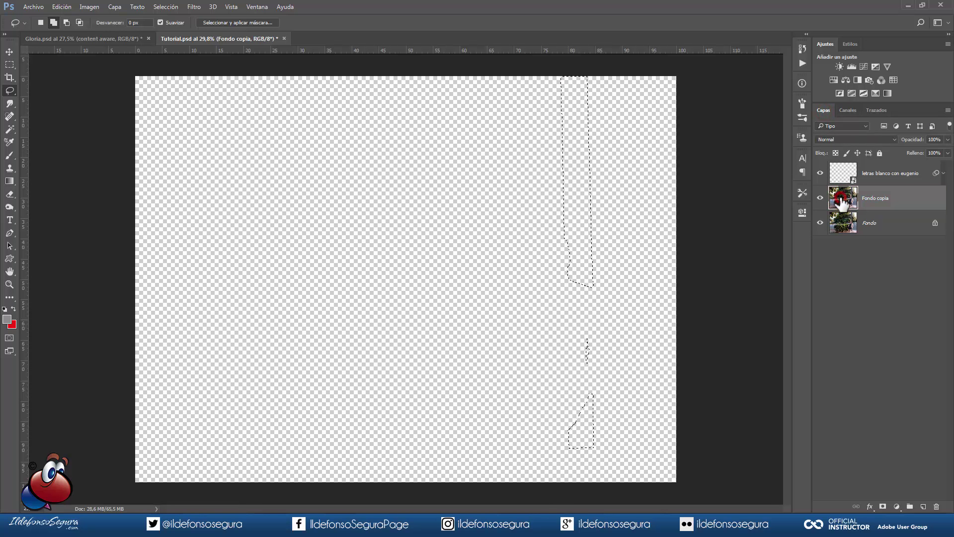
{"action": "left_click", "coordinate": [17, 83]}
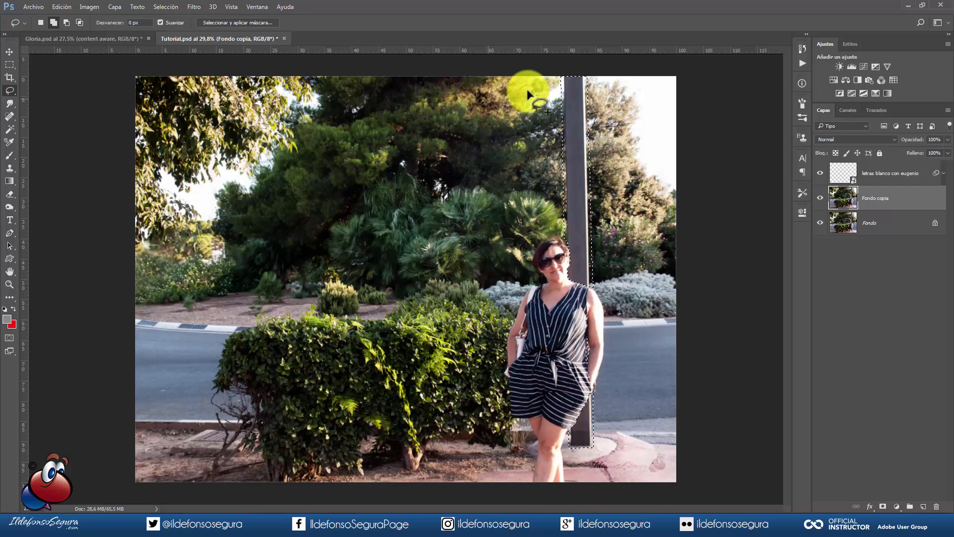
Lasso a broader freehand area around the pole right of the woman and check it in Quick Mask.
{"action": "mouse_move", "coordinate": [543, 73]}
{"action": "left_mouse_down"}
{"action": "mouse_move", "coordinate": [508, 156]}
{"action": "mouse_move", "coordinate": [530, 245]}
{"action": "mouse_move", "coordinate": [551, 242]}
{"action": "mouse_move", "coordinate": [571, 164]}
{"action": "mouse_move", "coordinate": [558, 89]}
{"action": "mouse_move", "coordinate": [520, 78]}
{"action": "left_mouse_up"}
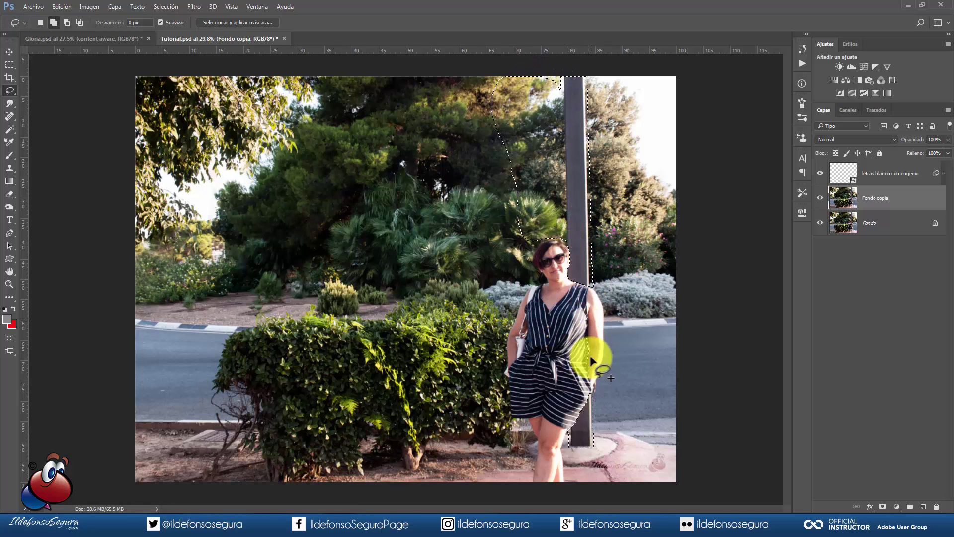
{"action": "left_click", "coordinate": [569, 438]}
{"action": "mouse_move", "coordinate": [569, 438]}
{"action": "left_mouse_down"}
{"action": "mouse_move", "coordinate": [563, 445]}
{"action": "mouse_move", "coordinate": [604, 455]}
{"action": "mouse_move", "coordinate": [616, 430]}
{"action": "mouse_move", "coordinate": [610, 292]}
{"action": "mouse_move", "coordinate": [565, 166]}
{"action": "left_mouse_up"}
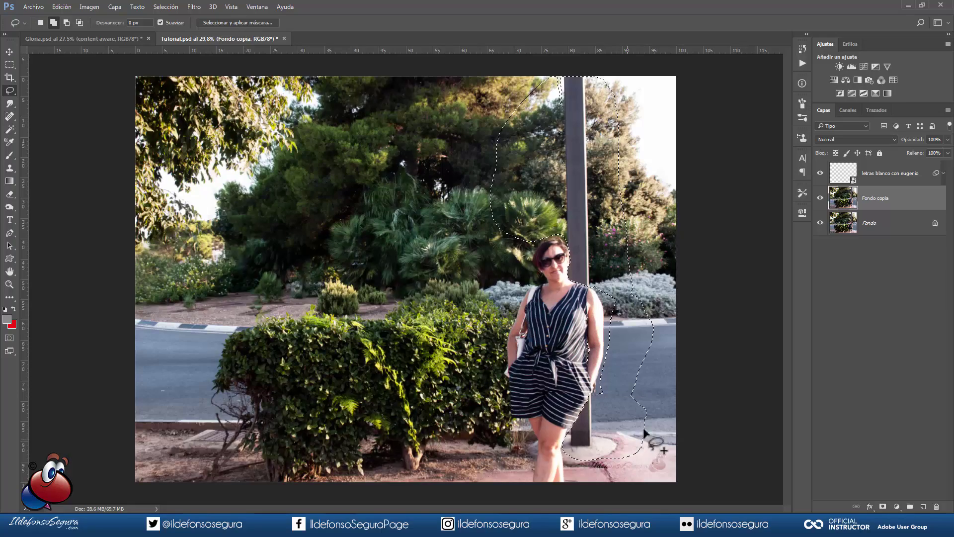
{"action": "key", "text": "q"}
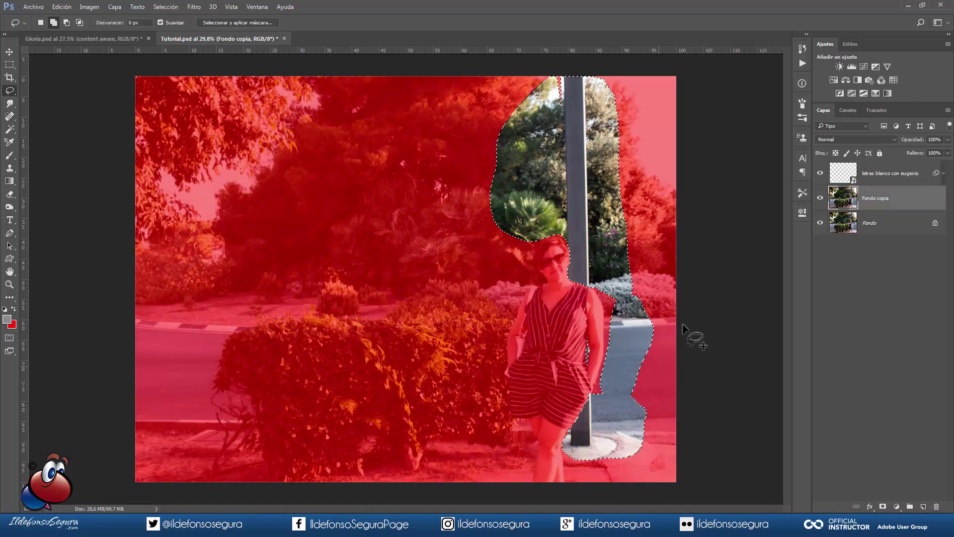
{"action": "key", "text": "q"}
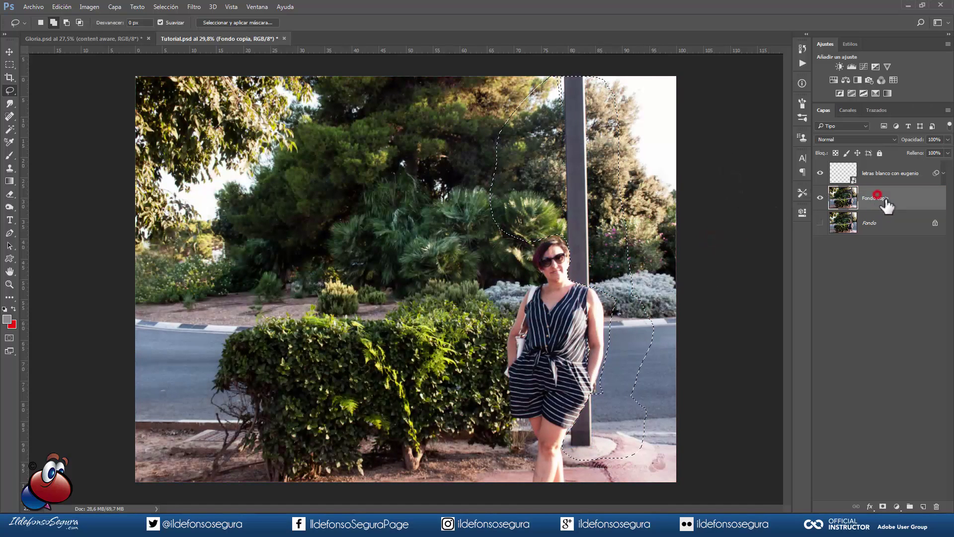
Add a layer mask to Fondo copia and reload the Alfa 1 pole selection, previewing it in Quick Mask.
{"action": "left_click", "coordinate": [883, 506]}
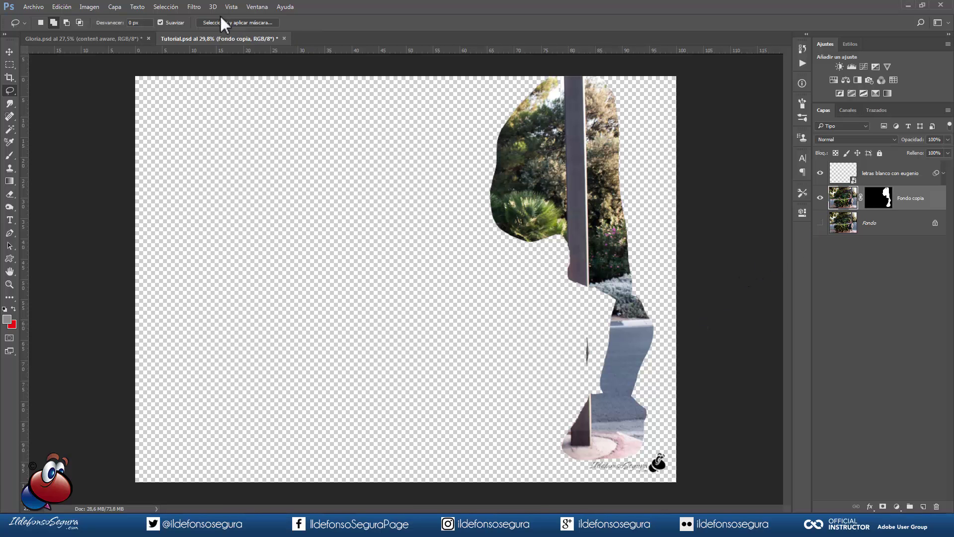
{"action": "left_click", "coordinate": [168, 5]}
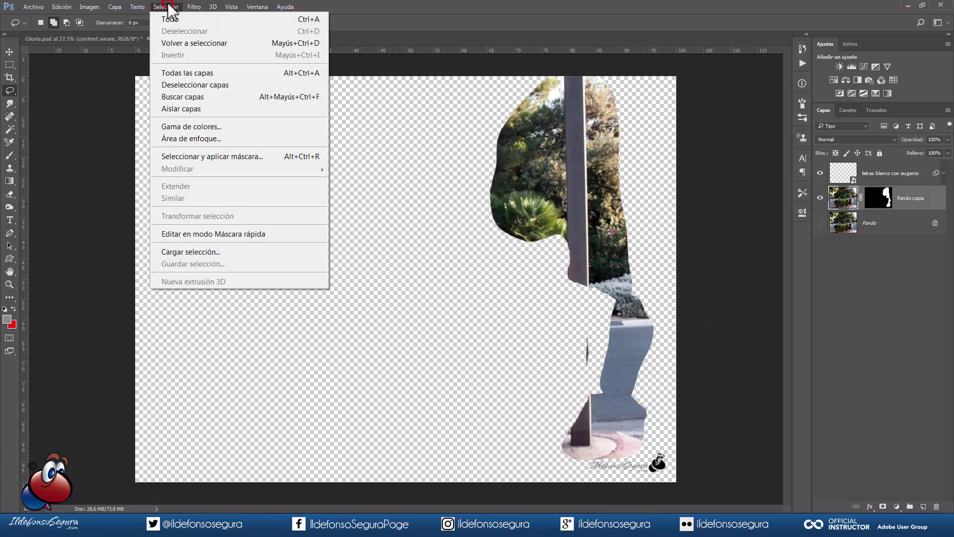
{"action": "left_click", "coordinate": [193, 249]}
{"action": "left_click", "coordinate": [439, 169]}
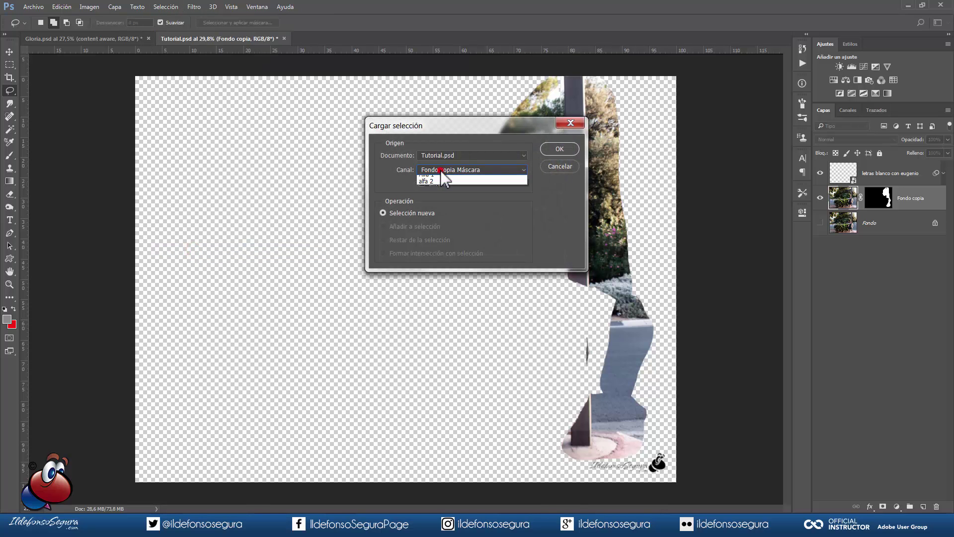
{"action": "left_click", "coordinate": [445, 202]}
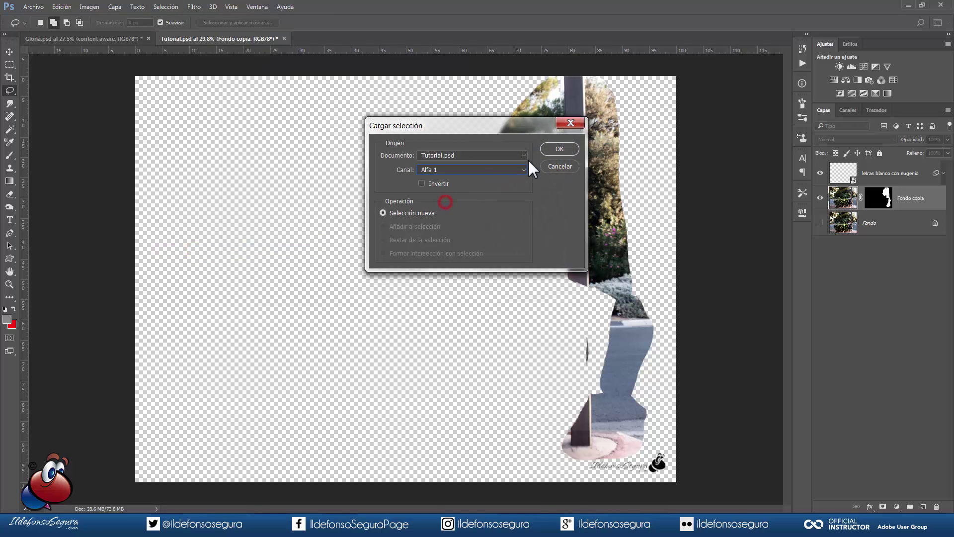
{"action": "left_click", "coordinate": [559, 150]}
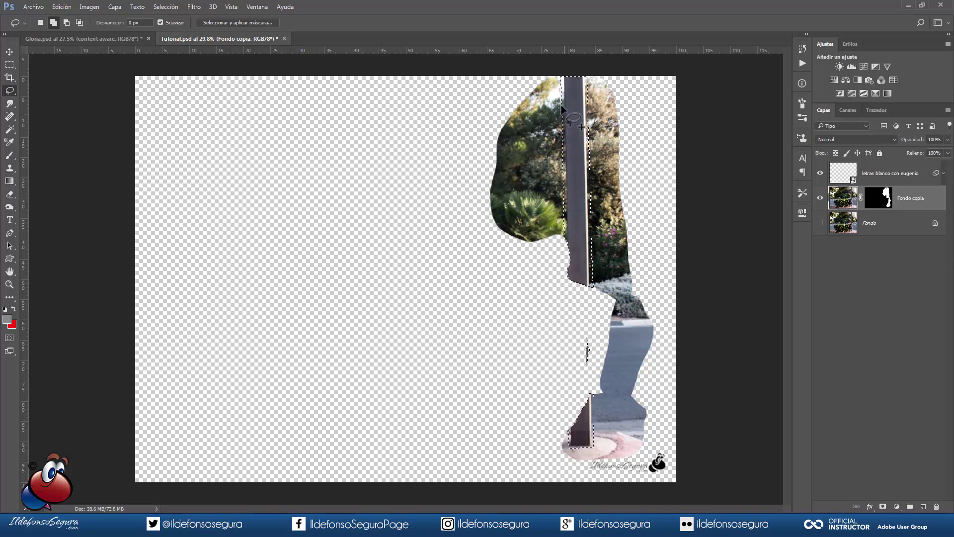
{"action": "key", "text": "q"}
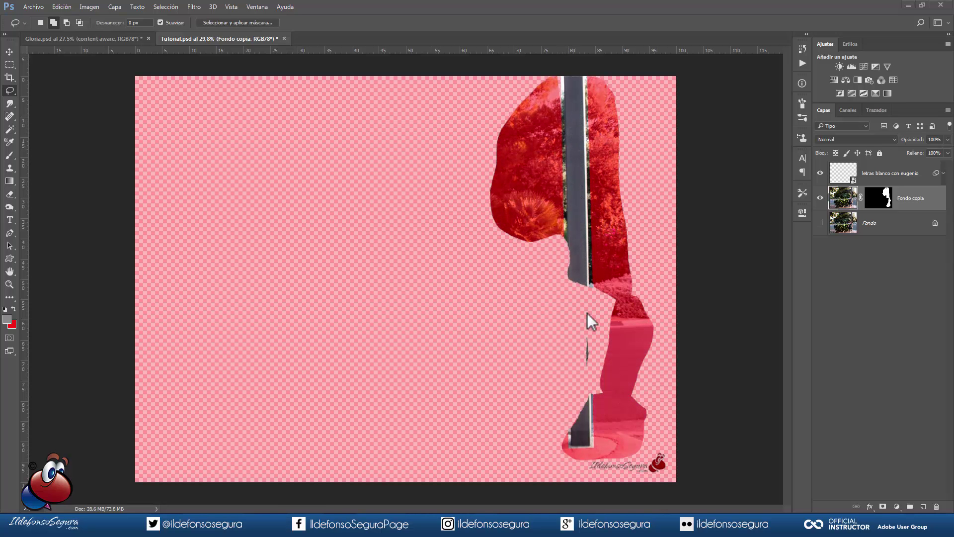
Content-aware fill the pole selection, then make the Fondo layer visible again.
{"action": "key", "text": "q"}
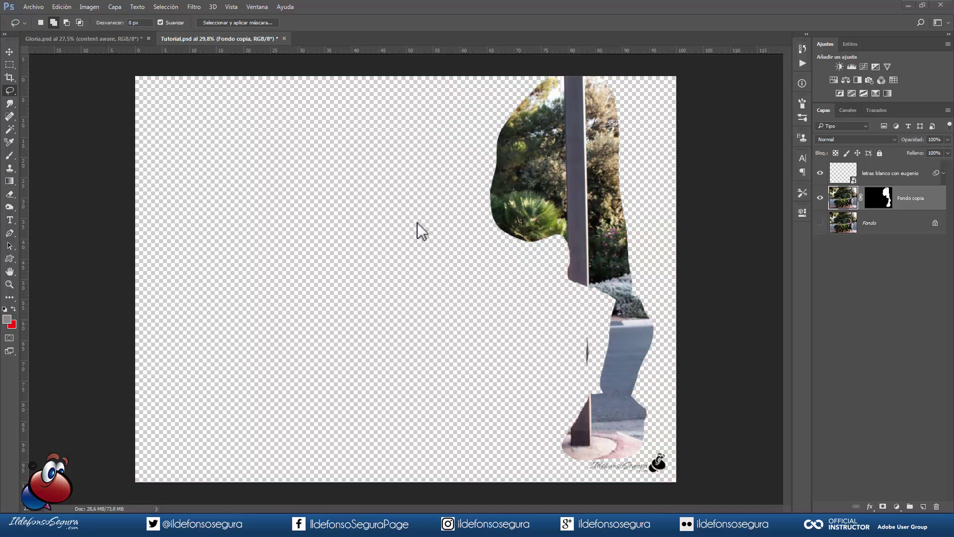
{"action": "left_click", "coordinate": [65, 7]}
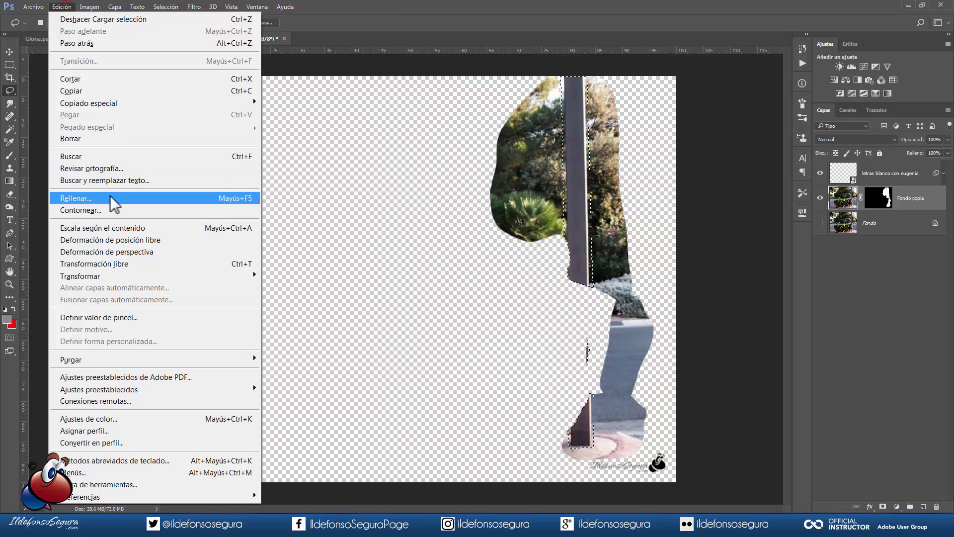
{"action": "left_click", "coordinate": [116, 203]}
{"action": "left_click", "coordinate": [426, 145]}
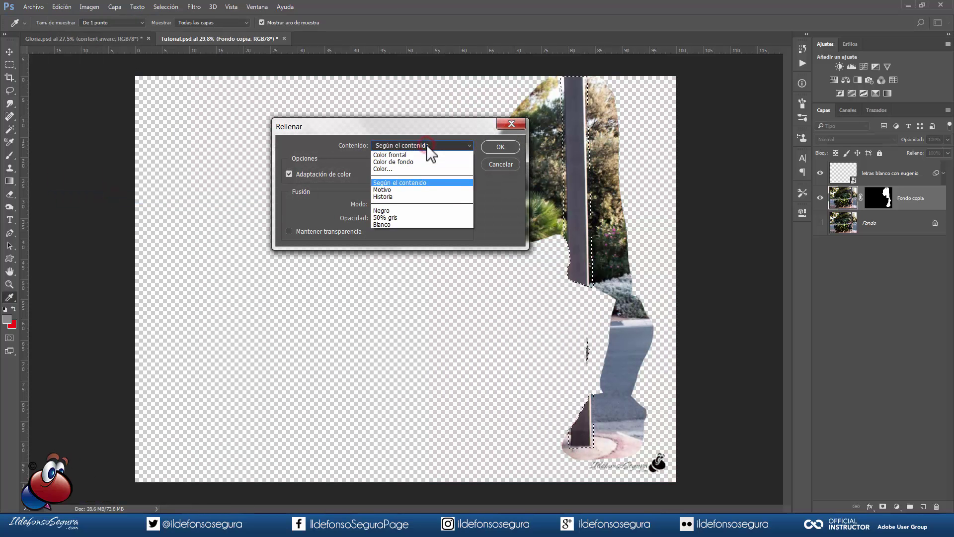
{"action": "left_click", "coordinate": [420, 183]}
{"action": "left_click", "coordinate": [497, 147]}
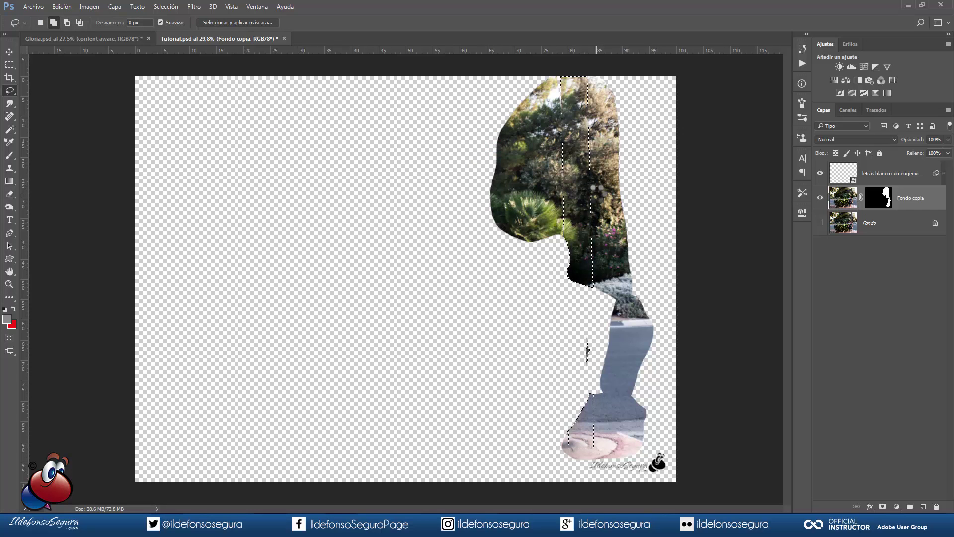
{"action": "left_click", "coordinate": [820, 223]}
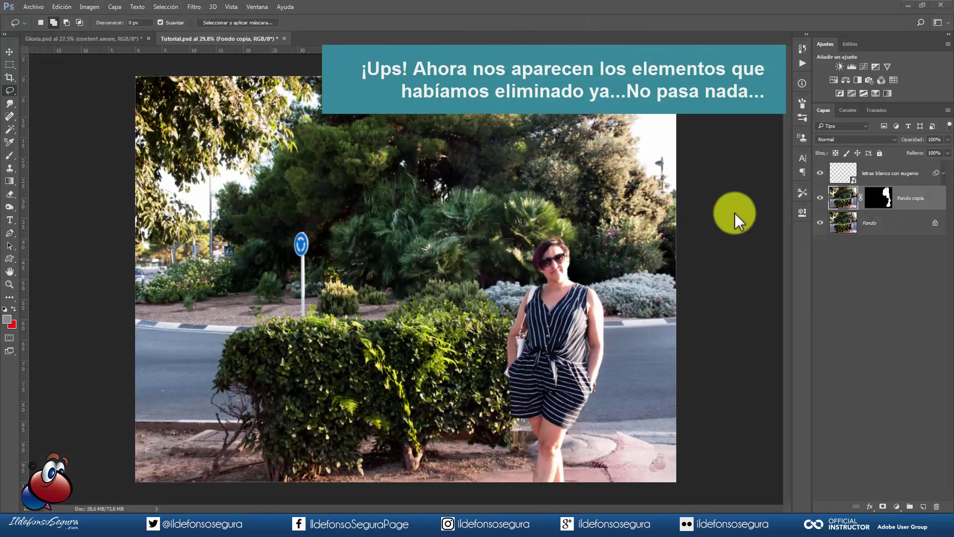
Duplicate Fondo copia, delete its layer mask, and merge the copies into one layer.
{"action": "key", "text": "ctrl+j"}
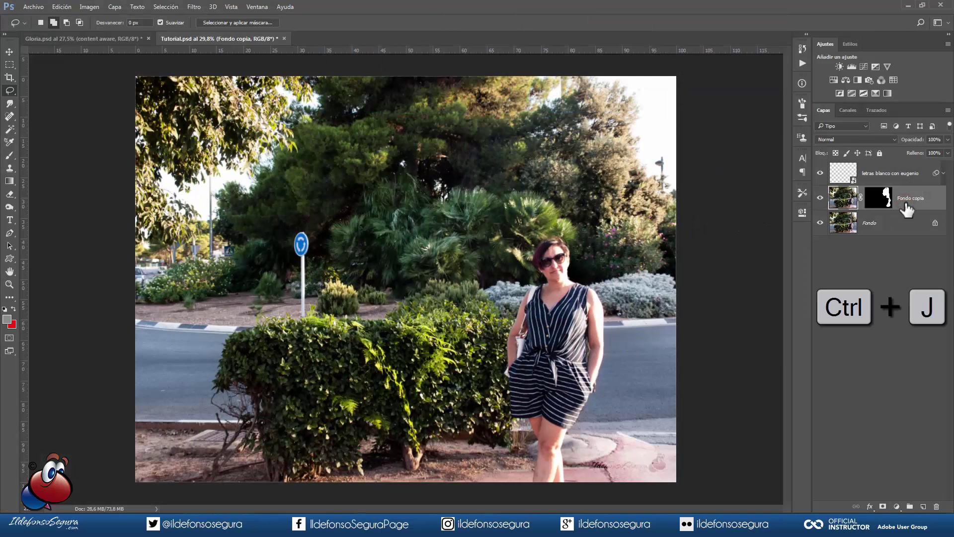
{"action": "right_click", "coordinate": [878, 221]}
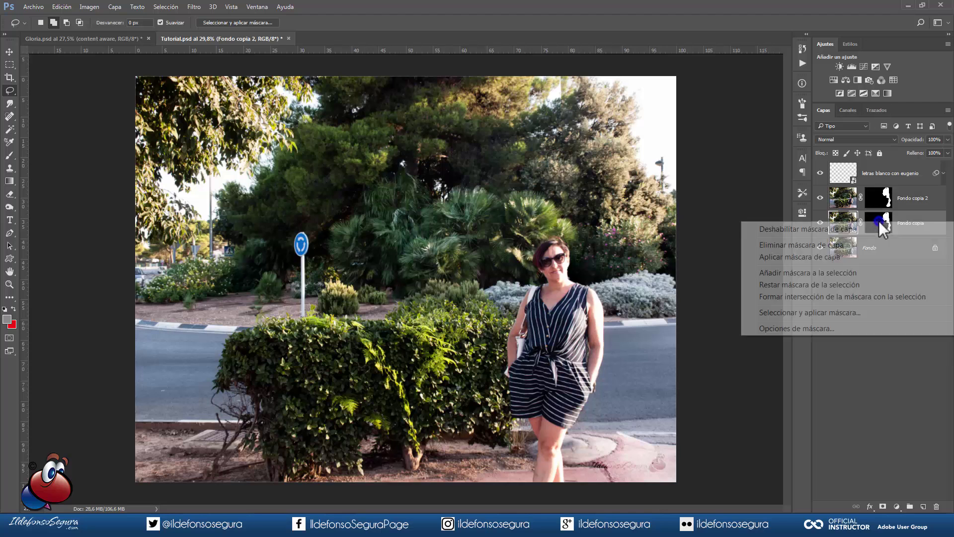
{"action": "left_click", "coordinate": [822, 243]}
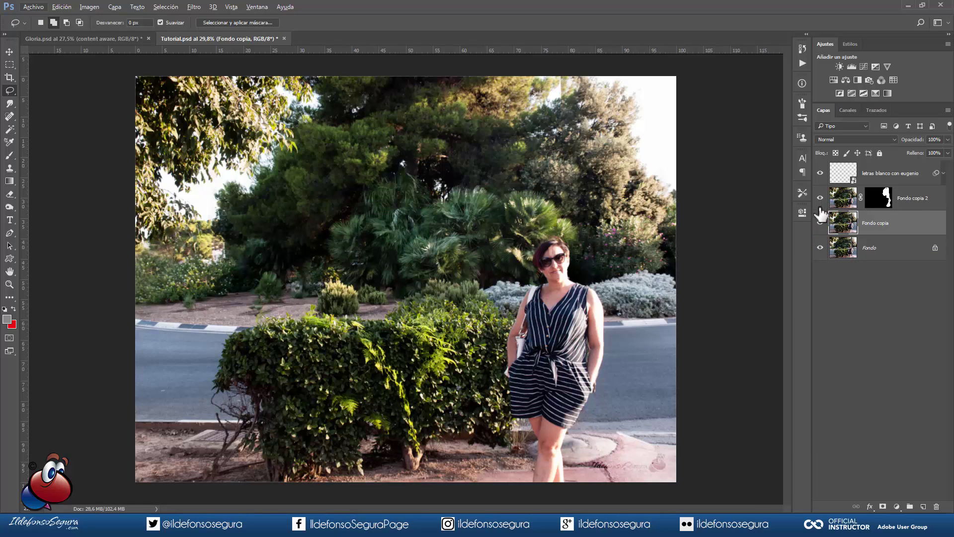
{"action": "left_click", "coordinate": [915, 204]}
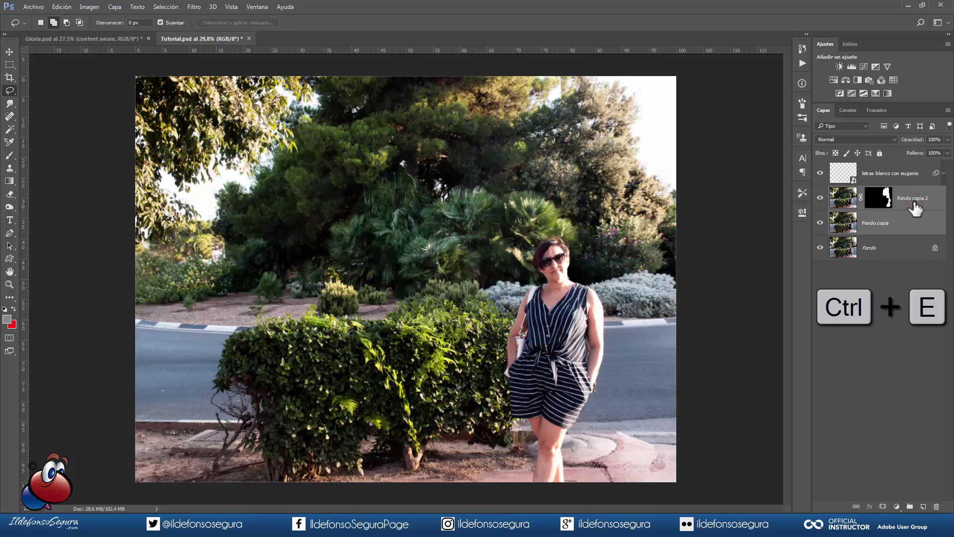
{"action": "key", "text": "ctrl+e"}
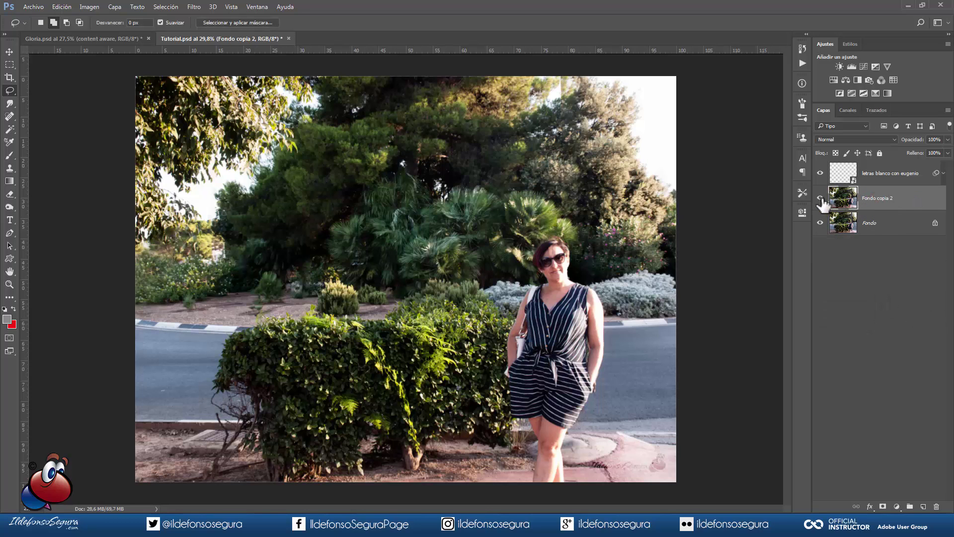
Toggle the merged layer's visibility to compare it with the original photo.
{"action": "left_click", "coordinate": [821, 199]}
{"action": "left_click", "coordinate": [821, 198]}
{"action": "left_click", "coordinate": [821, 199]}
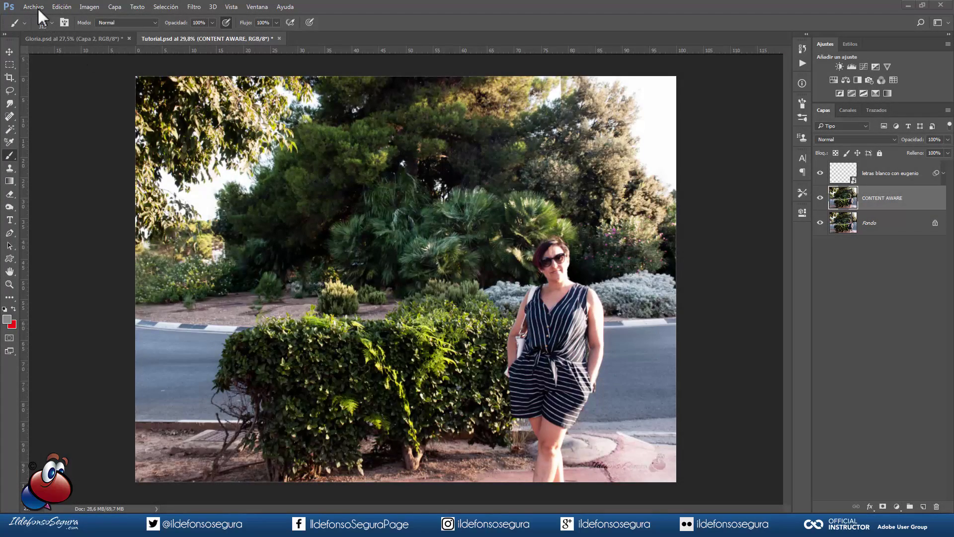
Place the mar sea image into the document as an embedded layer.
{"action": "left_click", "coordinate": [35, 7]}
{"action": "left_click", "coordinate": [52, 239]}
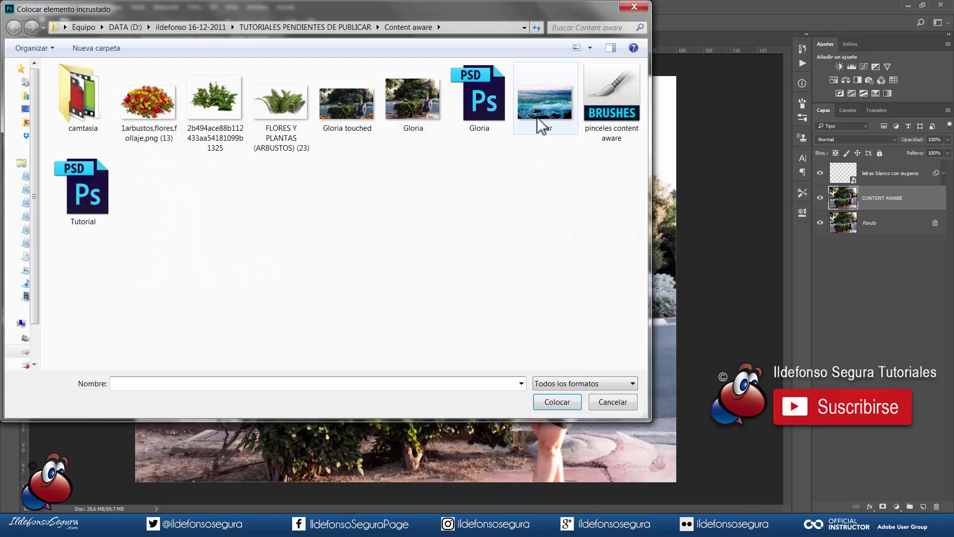
{"action": "left_click", "coordinate": [536, 117]}
{"action": "left_click", "coordinate": [548, 405]}
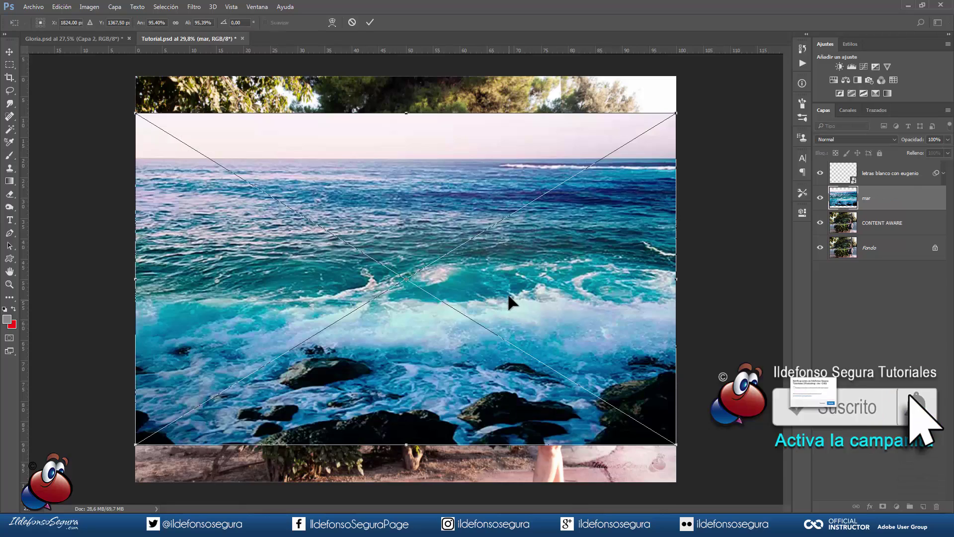
Align the sea below the treeline at 53% opacity, commit, then restore 100% opacity.
{"action": "left_click_drag", "start_coordinate": [511, 300], "coordinate": [496, 426]}
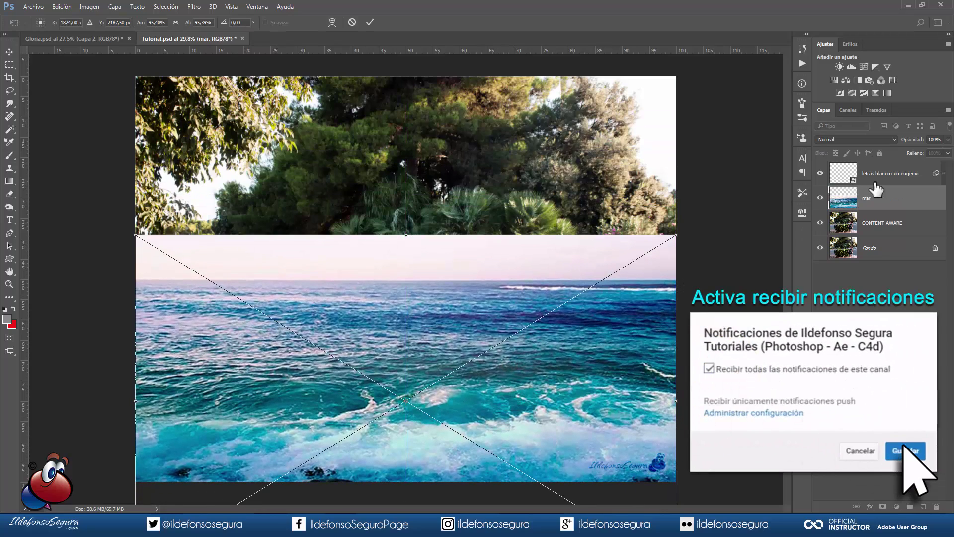
{"action": "left_click_drag", "start_coordinate": [913, 141], "coordinate": [891, 145]}
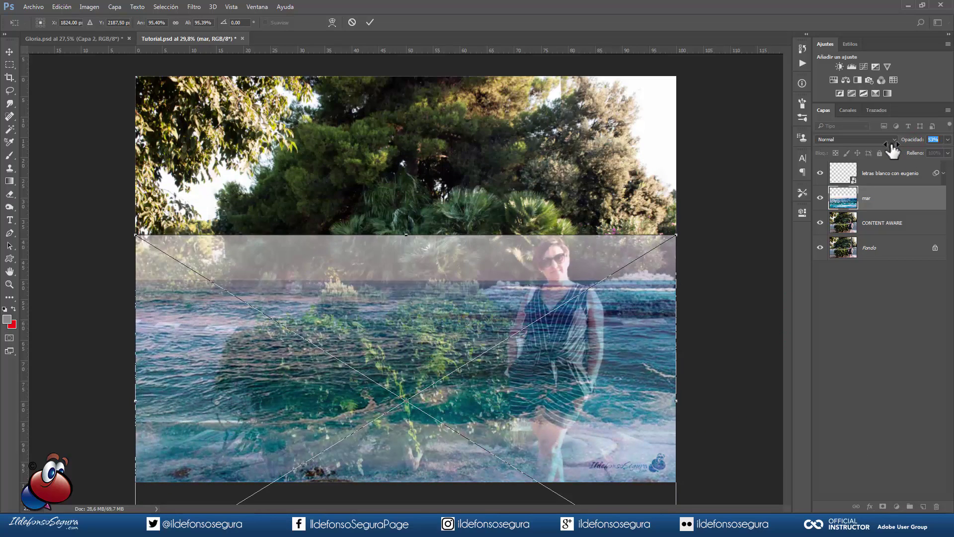
{"action": "left_click_drag", "start_coordinate": [453, 313], "coordinate": [446, 343]}
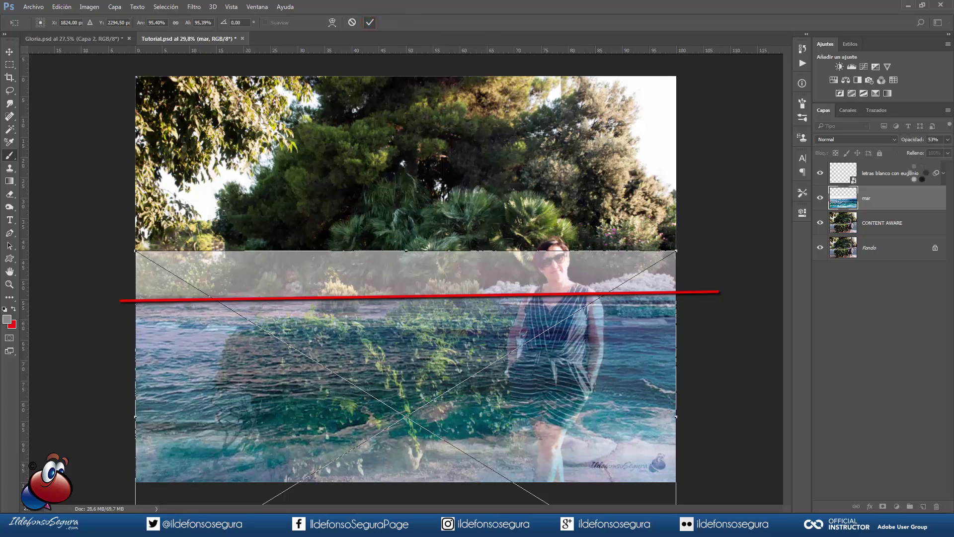
{"action": "key", "text": "Return"}
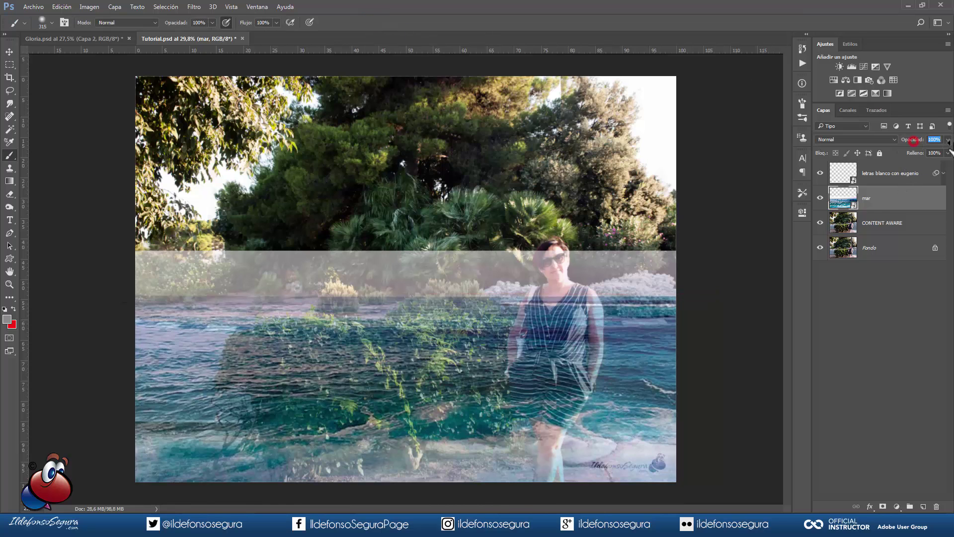
{"action": "key", "text": "Return"}
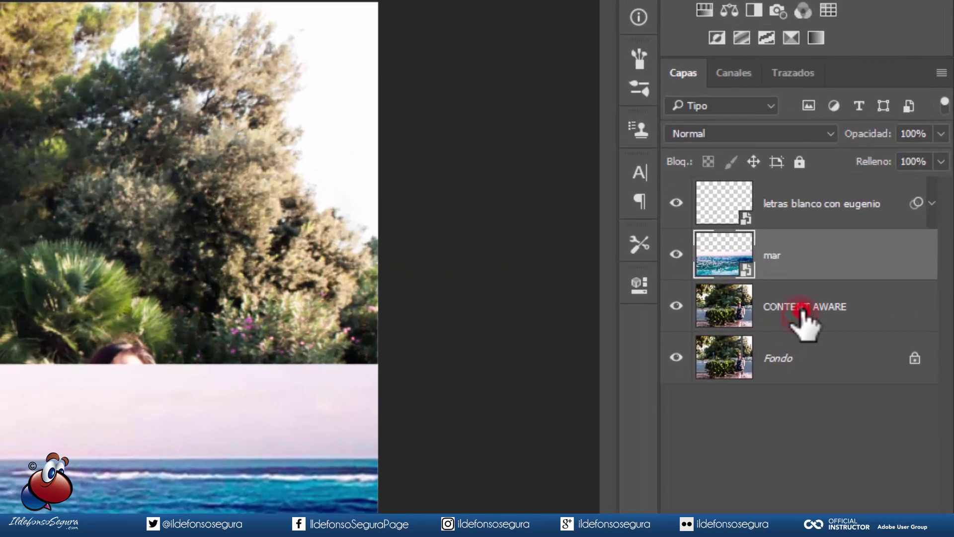
Move the CONTENT AWARE copy above the mar layer and give it a hide-all mask.
{"action": "left_click", "coordinate": [881, 223]}
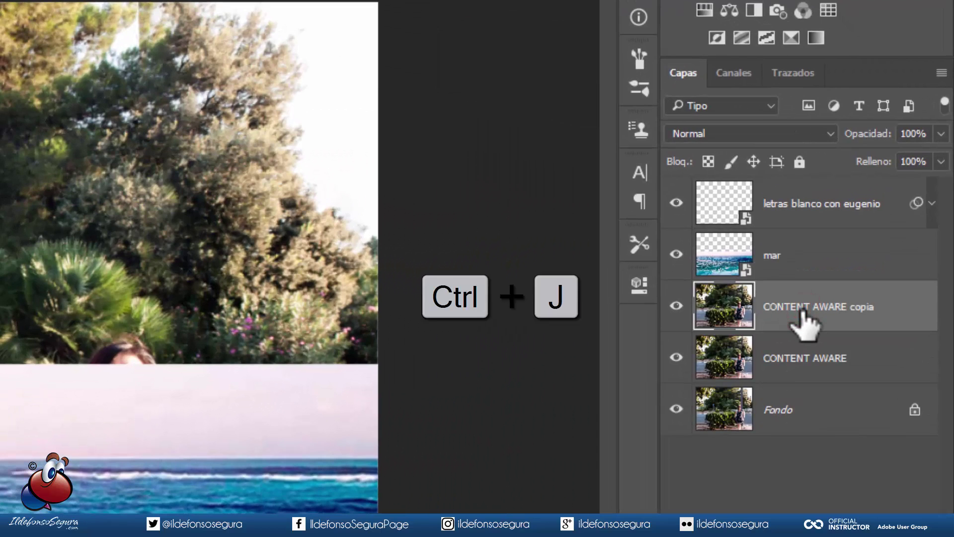
{"action": "mouse_move", "coordinate": [736, 315]}
{"action": "left_mouse_down"}
{"action": "mouse_move", "coordinate": [728, 297]}
{"action": "mouse_move", "coordinate": [735, 248]}
{"action": "left_mouse_up"}
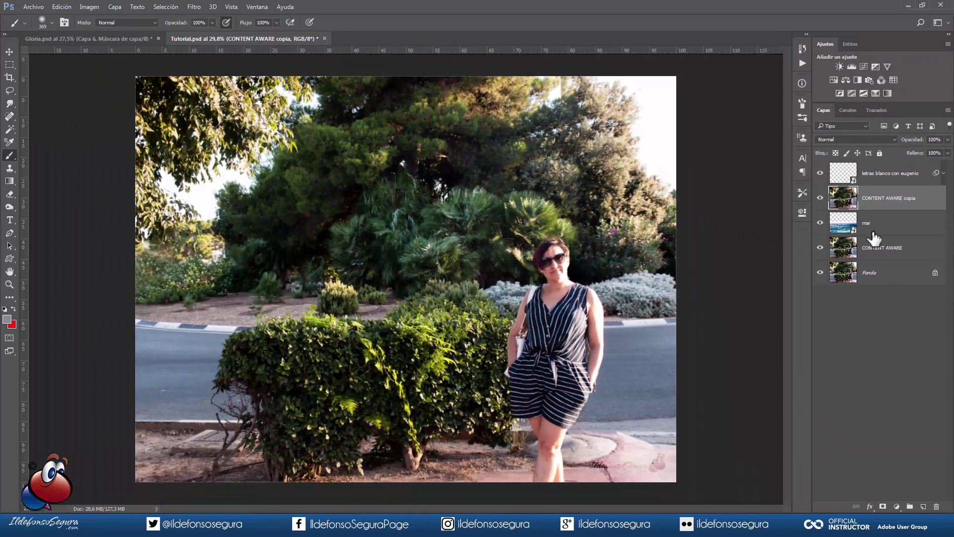
{"action": "key", "text": "alt"}
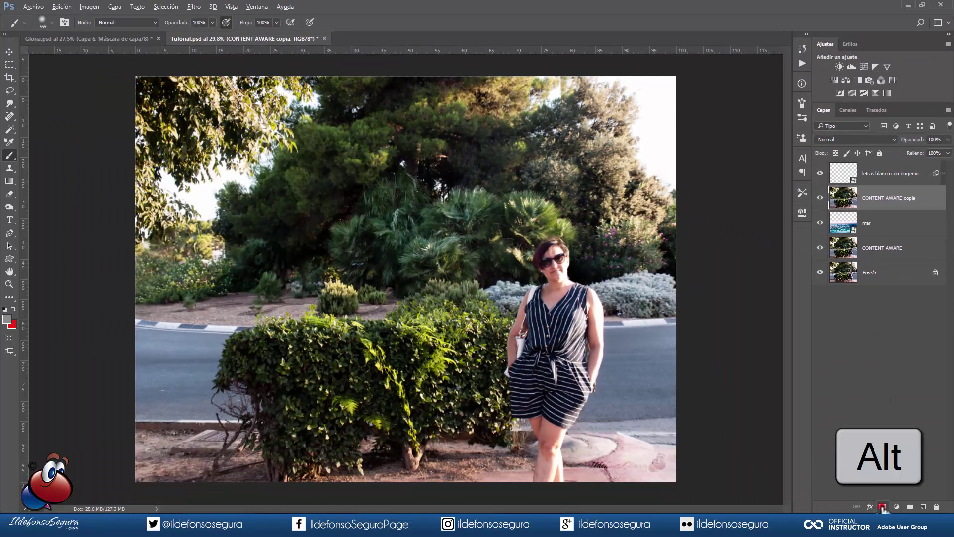
{"action": "left_click", "coordinate": [883, 506], "text": "alt"}
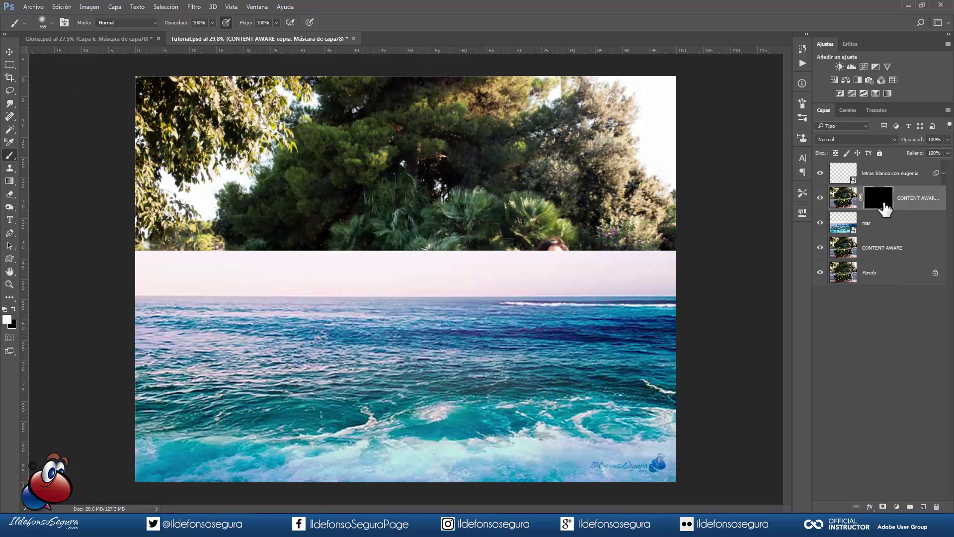
Paint white on the mask to reveal the shoreline, bushes, trees and palms.
{"action": "left_click", "coordinate": [157, 266]}
{"action": "left_click_drag", "start_coordinate": [157, 265], "coordinate": [166, 308]}
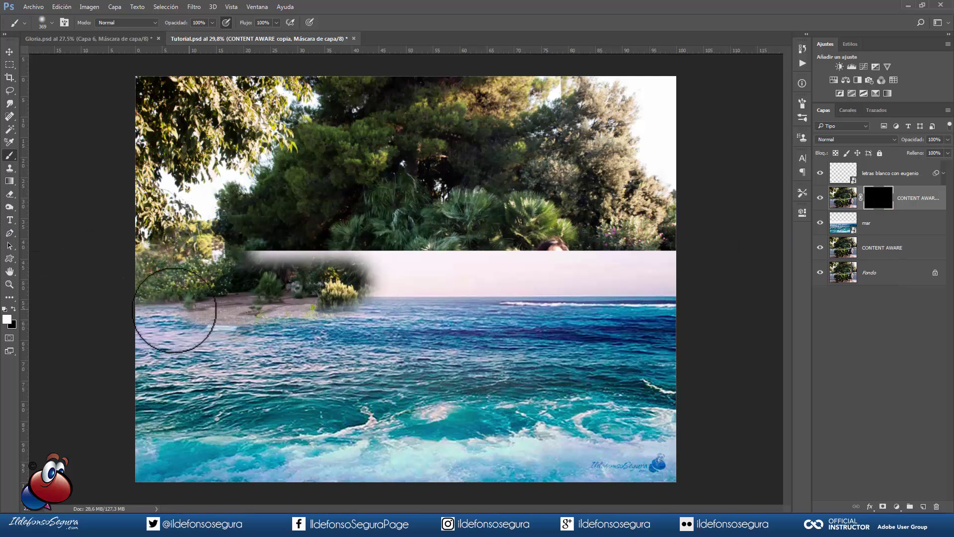
{"action": "mouse_move", "coordinate": [166, 308]}
{"action": "left_mouse_down"}
{"action": "mouse_move", "coordinate": [447, 266]}
{"action": "mouse_move", "coordinate": [529, 277]}
{"action": "mouse_move", "coordinate": [550, 266]}
{"action": "mouse_move", "coordinate": [553, 341]}
{"action": "mouse_move", "coordinate": [542, 413]}
{"action": "mouse_move", "coordinate": [565, 252]}
{"action": "mouse_move", "coordinate": [677, 272]}
{"action": "mouse_move", "coordinate": [191, 277]}
{"action": "mouse_move", "coordinate": [450, 302]}
{"action": "mouse_move", "coordinate": [501, 277]}
{"action": "mouse_move", "coordinate": [643, 294]}
{"action": "left_mouse_up"}
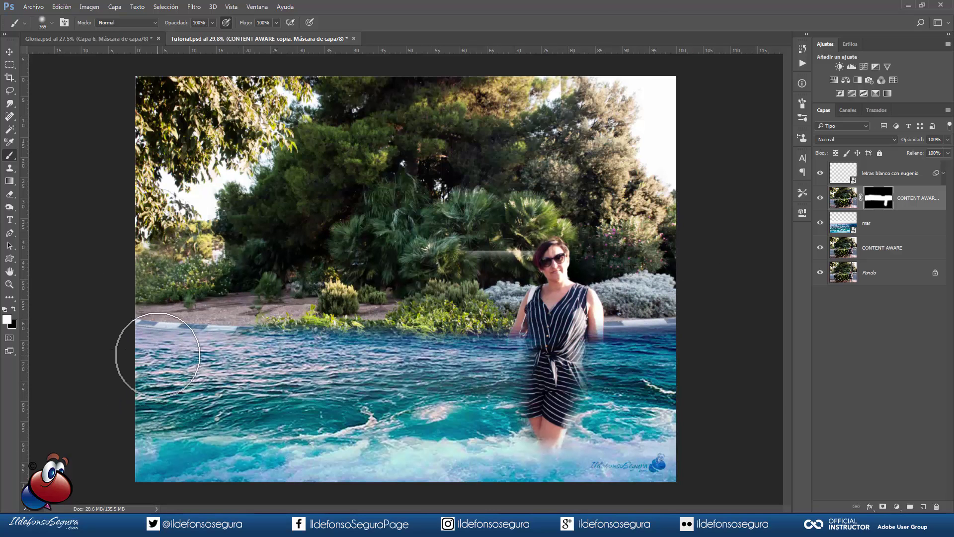
Hide the pool curb under water with black, then restore the woman's torso and legs in white.
{"action": "key", "text": "x"}
{"action": "left_click_drag", "start_coordinate": [160, 336], "coordinate": [260, 356]}
{"action": "left_click_drag", "start_coordinate": [492, 356], "coordinate": [588, 329]}
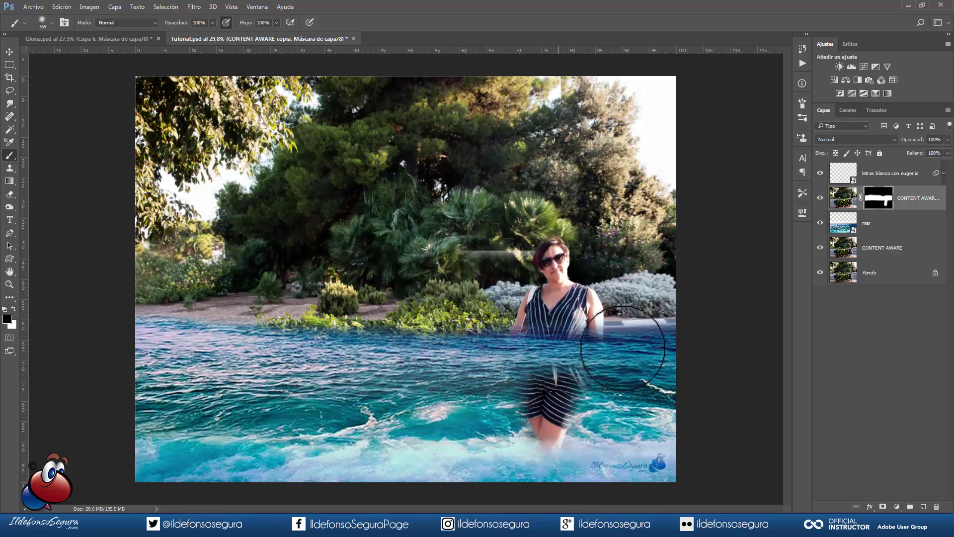
{"action": "key", "text": "x"}
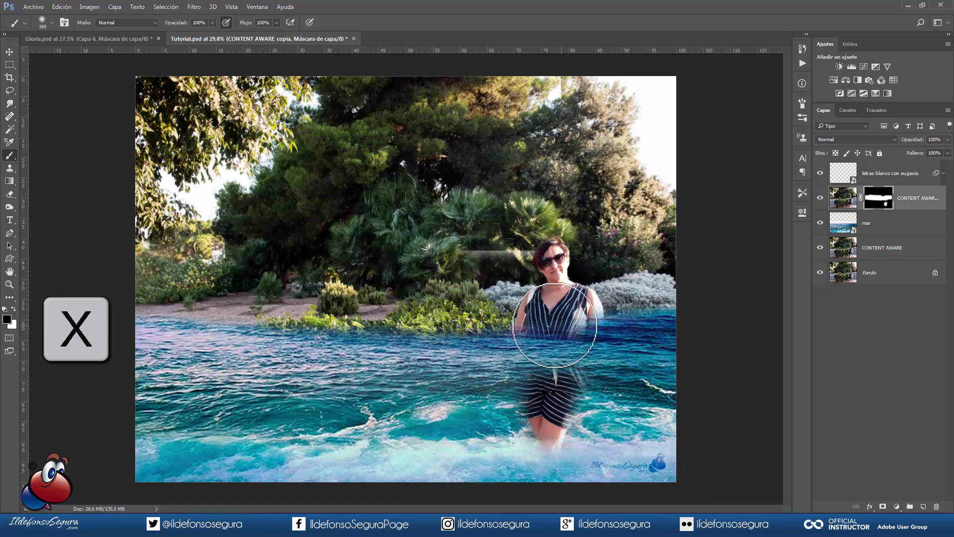
{"action": "left_click_drag", "start_coordinate": [547, 341], "coordinate": [562, 367]}
{"action": "mouse_move", "coordinate": [527, 328]}
{"action": "left_mouse_down"}
{"action": "mouse_move", "coordinate": [538, 446]}
{"action": "mouse_move", "coordinate": [573, 333]}
{"action": "left_mouse_up"}
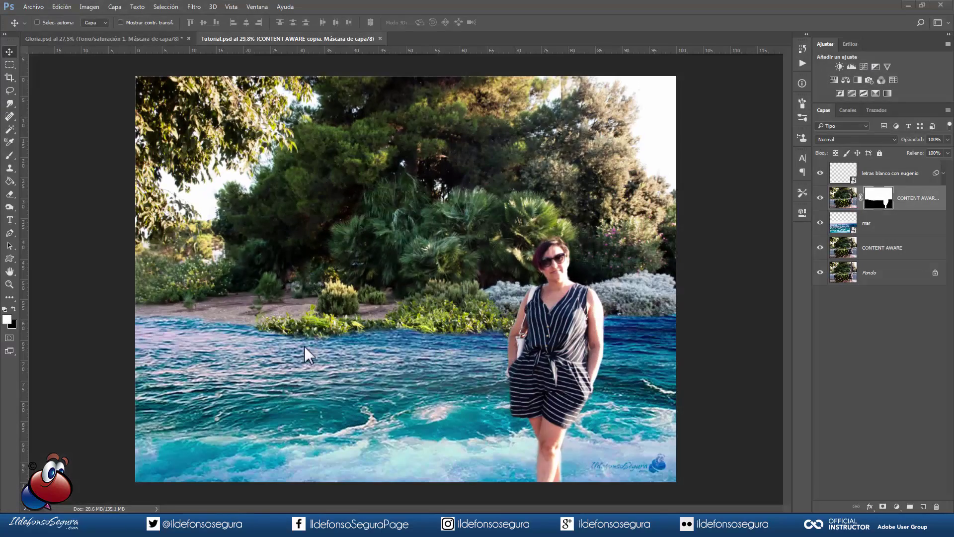
Inspect the mask on its own, then zoom in and set a 160 px brush.
{"action": "left_click", "coordinate": [878, 198], "text": "alt"}
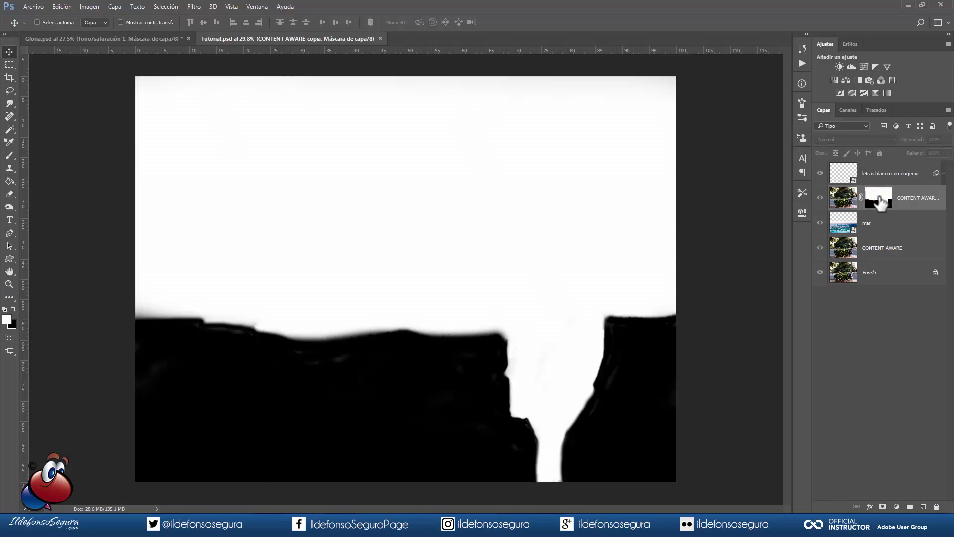
{"action": "left_click", "coordinate": [879, 199], "text": "alt"}
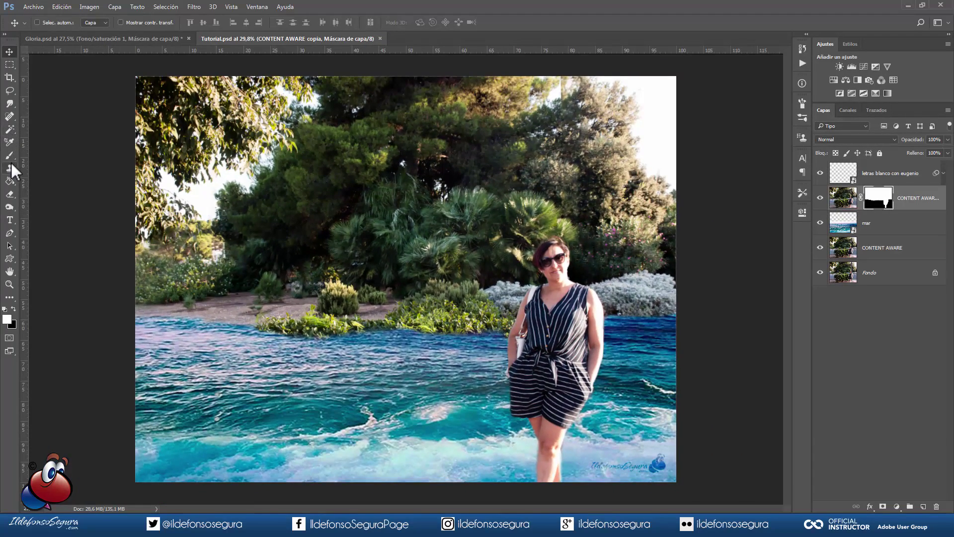
{"action": "left_click", "coordinate": [9, 155]}
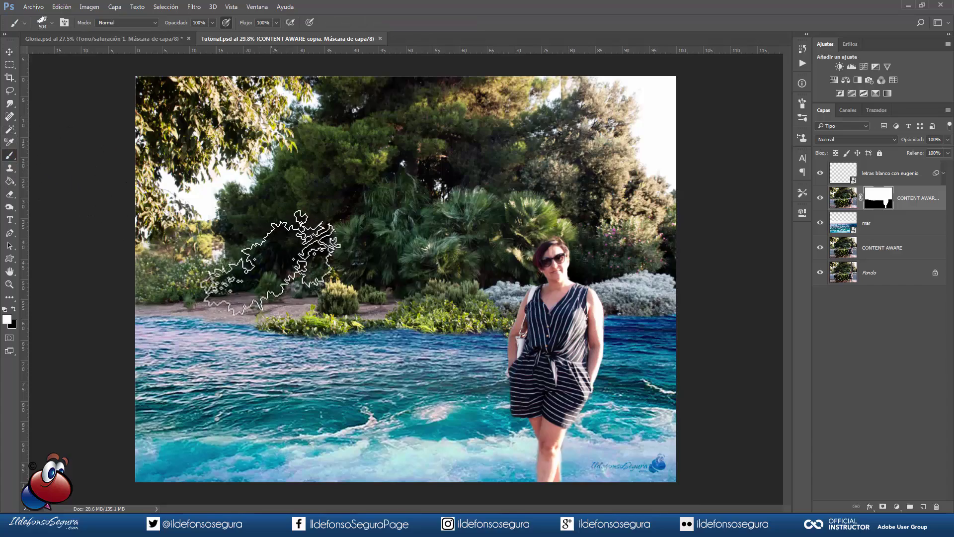
{"action": "scroll", "coordinate": [323, 339], "scroll_direction": "up", "scroll_amount": 1}
{"action": "scroll", "coordinate": [323, 338], "scroll_direction": "up", "scroll_amount": 1}
{"action": "scroll", "coordinate": [320, 333], "scroll_direction": "up", "scroll_amount": 1}
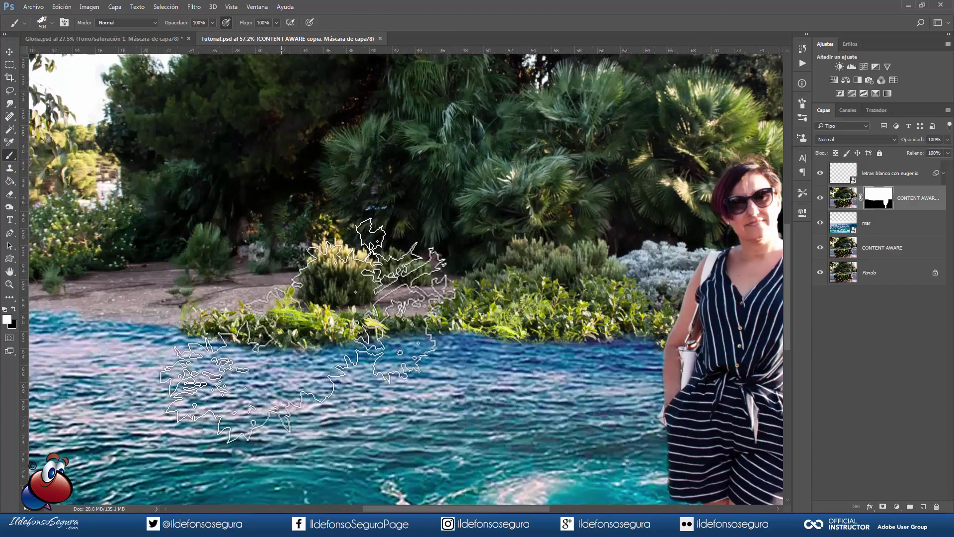
{"action": "scroll", "coordinate": [317, 330], "scroll_direction": "up", "scroll_amount": 1}
{"action": "left_click_drag", "start_coordinate": [263, 327], "coordinate": [258, 326]}
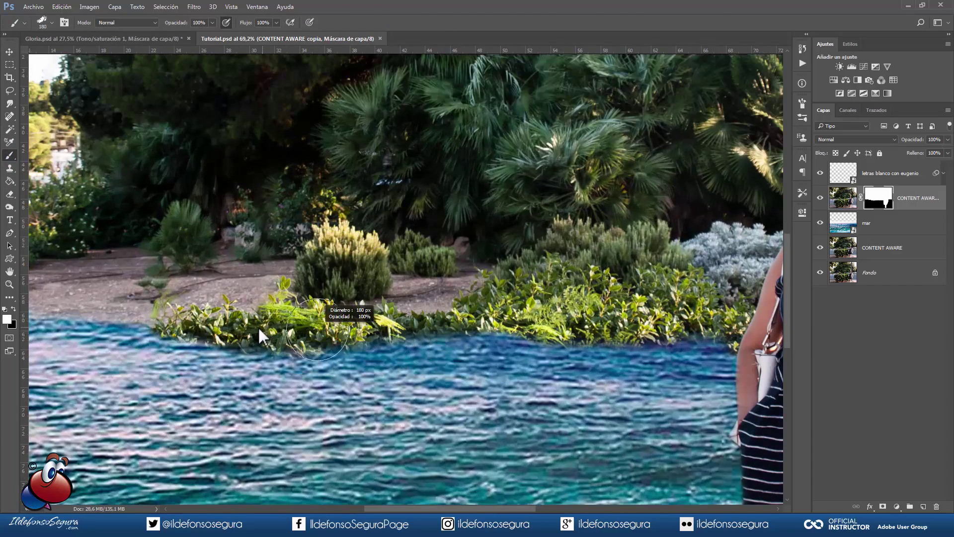
Paint black along the bushes to let water show through at the shore.
{"action": "key", "text": "x"}
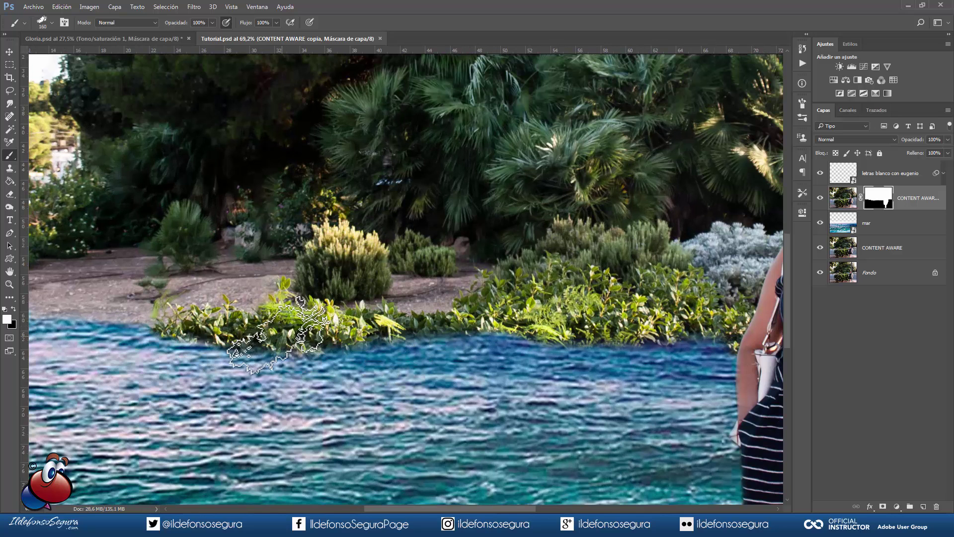
{"action": "mouse_move", "coordinate": [280, 340]}
{"action": "left_mouse_down"}
{"action": "mouse_move", "coordinate": [306, 338]}
{"action": "mouse_move", "coordinate": [272, 339]}
{"action": "mouse_move", "coordinate": [360, 326]}
{"action": "mouse_move", "coordinate": [392, 362]}
{"action": "left_mouse_up"}
{"action": "key", "text": "x"}
{"action": "right_click", "coordinate": [333, 328]}
{"action": "key", "text": "Escape"}
With a 108 px brush, restore bushes along the shore near the woman.
{"action": "right_click", "coordinate": [378, 331]}
{"action": "key", "text": "Escape"}
{"action": "key", "text": "x"}
{"action": "key", "text": "x"}
{"action": "left_click_drag", "start_coordinate": [557, 330], "coordinate": [614, 330]}
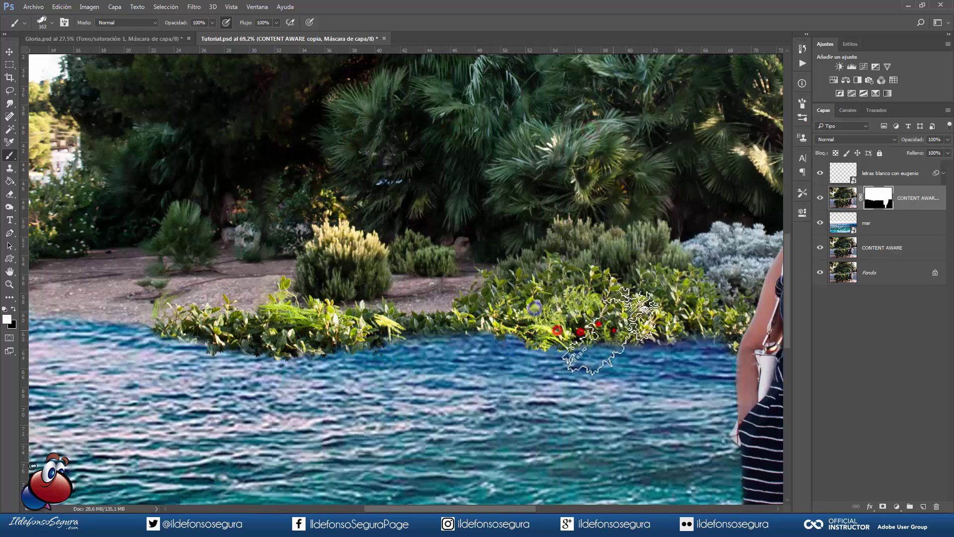
{"action": "scroll", "coordinate": [571, 298], "scroll_direction": "down", "scroll_amount": 3}
{"action": "scroll", "coordinate": [569, 295], "scroll_direction": "down", "scroll_amount": 2}
{"action": "key", "text": "x"}
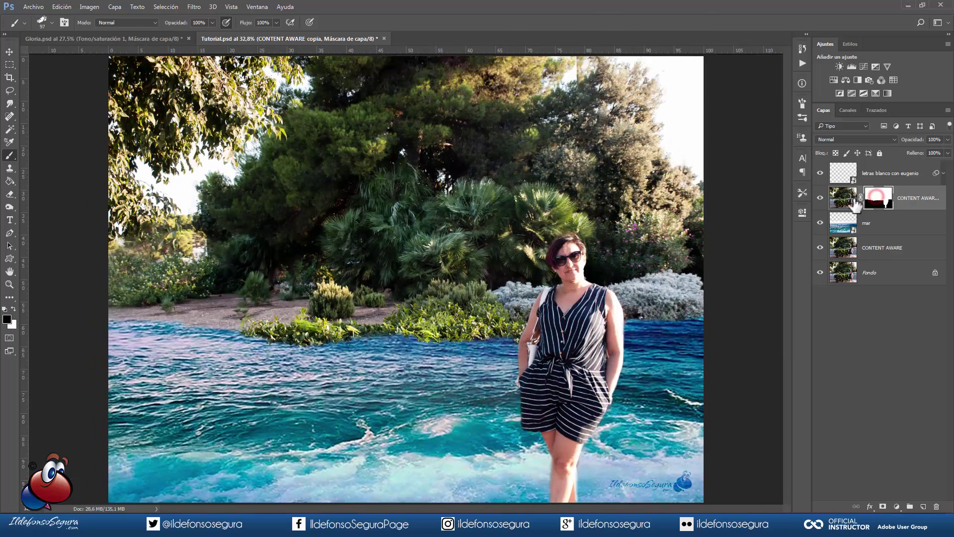
Feather the CONTENT AWARE copia mask by about 3.9 px in its Properties.
{"action": "left_click", "coordinate": [803, 212]}
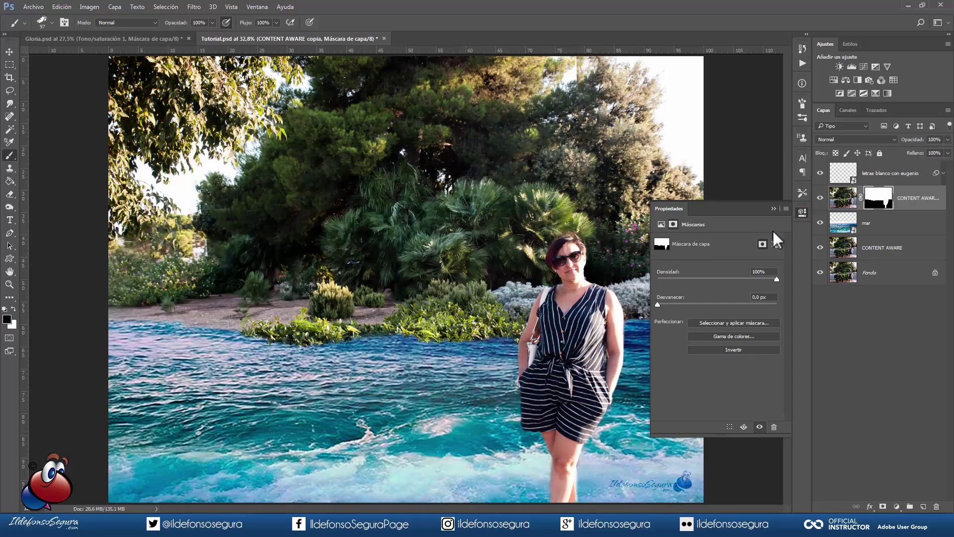
{"action": "left_click", "coordinate": [257, 6]}
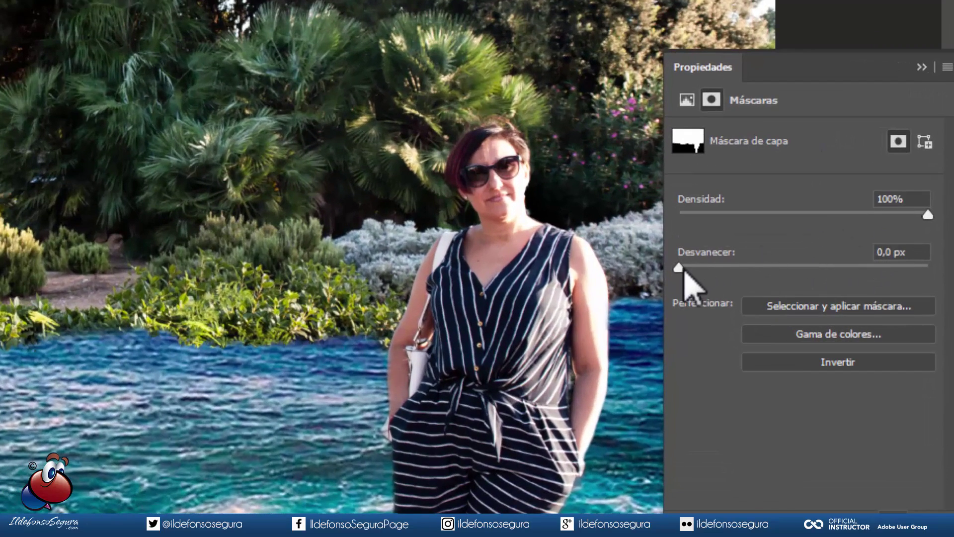
{"action": "left_click_drag", "start_coordinate": [679, 268], "coordinate": [700, 267]}
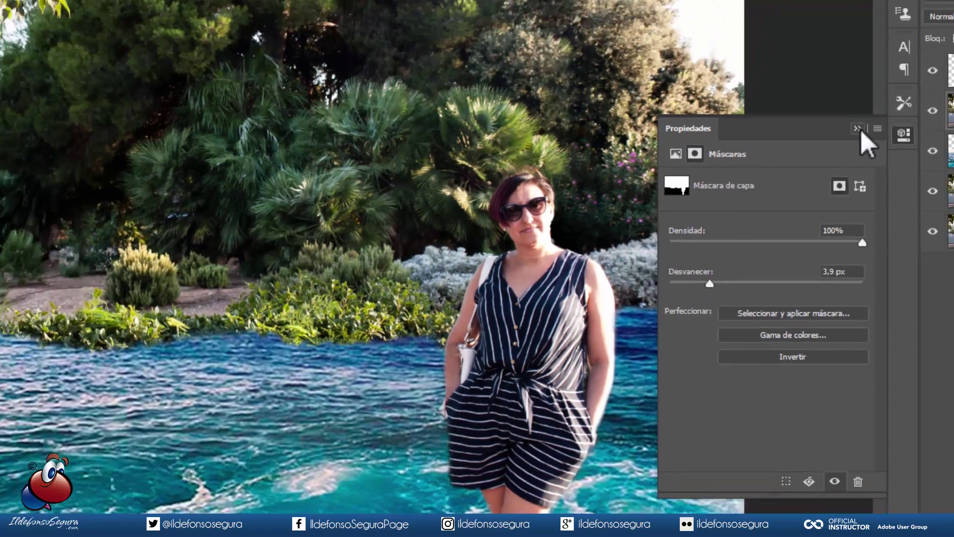
{"action": "left_click", "coordinate": [860, 129]}
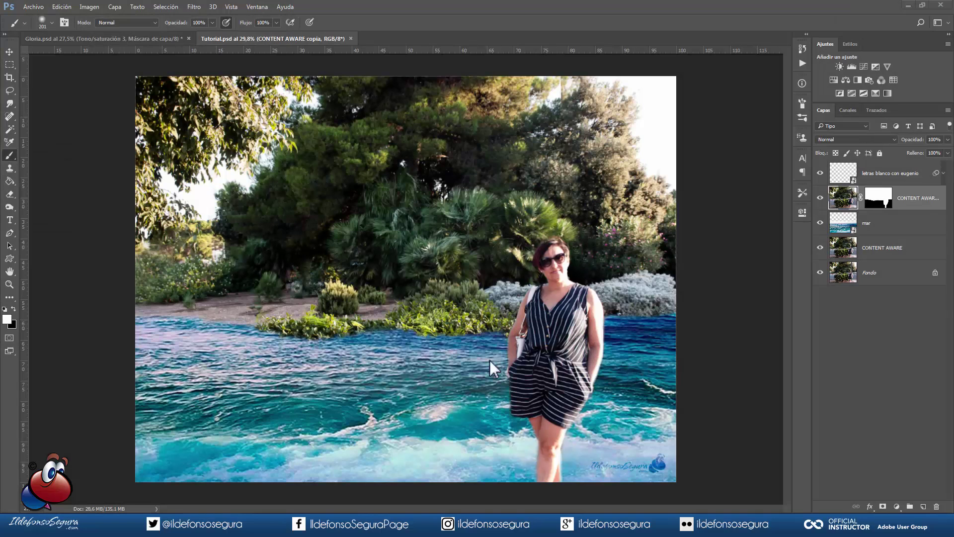
Add a Tono/saturación layer clipped to mar with Saturación at -45.
{"action": "left_click", "coordinate": [844, 230]}
{"action": "left_click", "coordinate": [896, 507]}
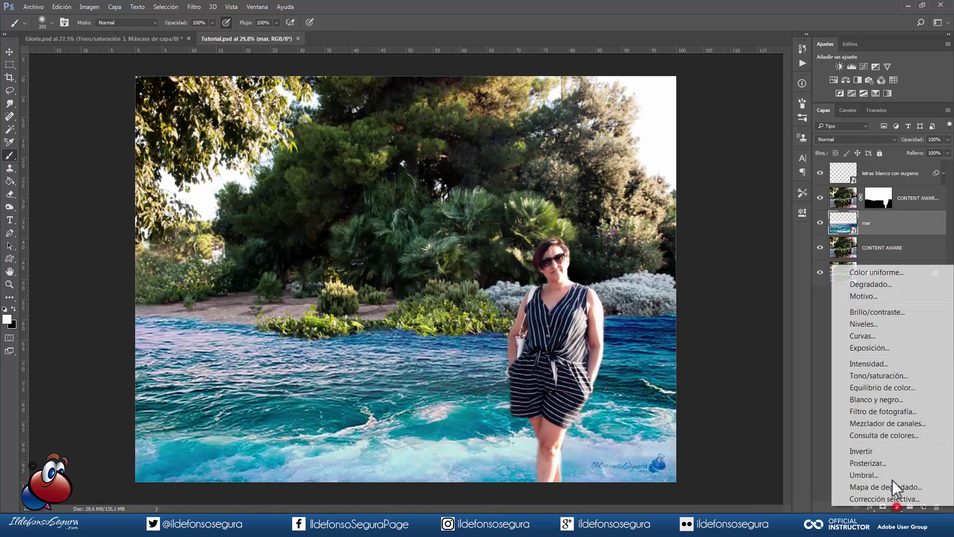
{"action": "left_click", "coordinate": [875, 375]}
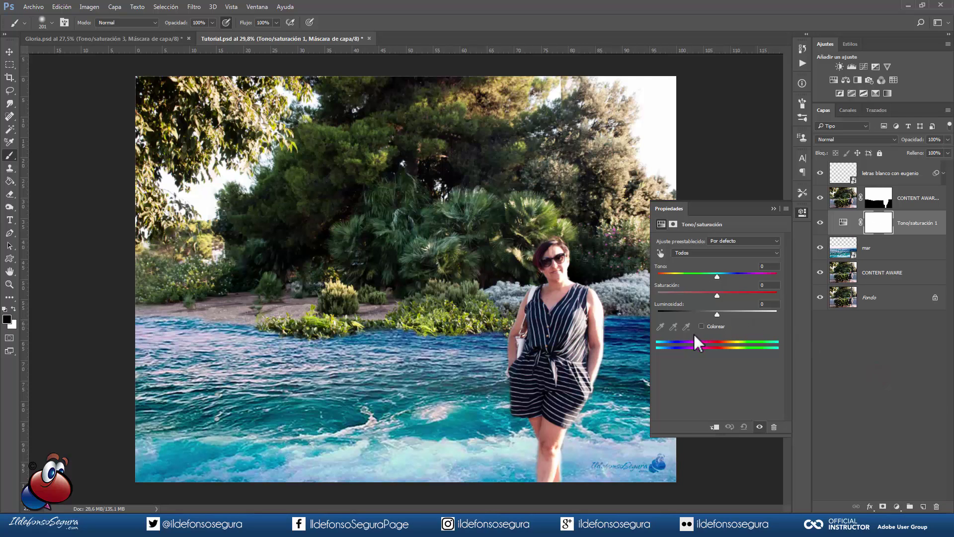
{"action": "left_click", "coordinate": [716, 428]}
{"action": "left_click", "coordinate": [765, 287]}
{"action": "type", "text": "-45"}
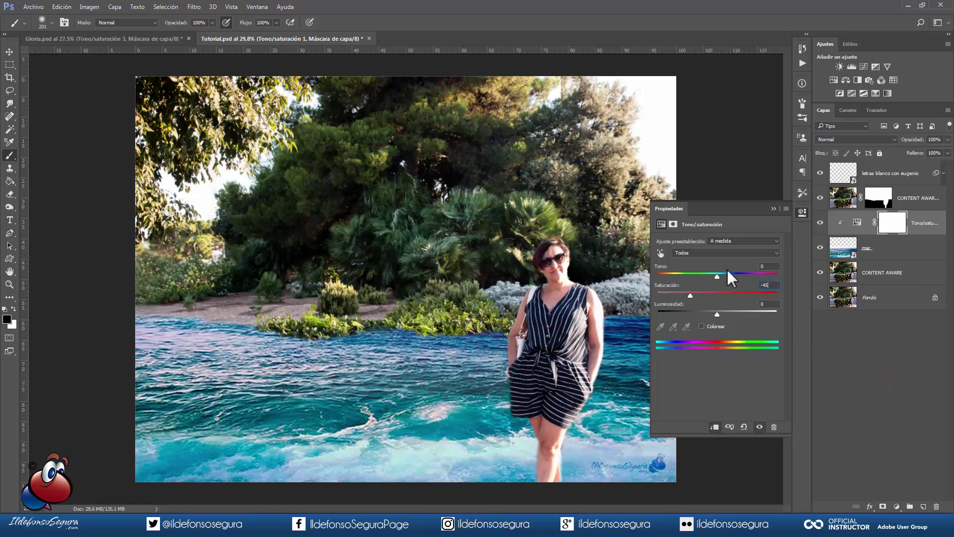
{"action": "left_click", "coordinate": [774, 208]}
{"action": "key", "text": "v"}
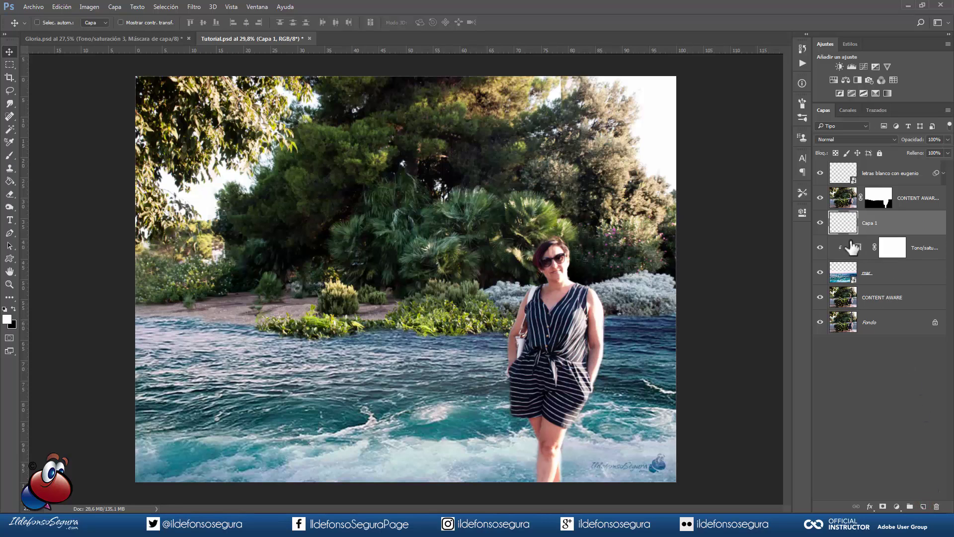
Set up a flattened elliptical 322 px brush in the sampled water colour.
{"action": "left_click", "coordinate": [10, 156]}
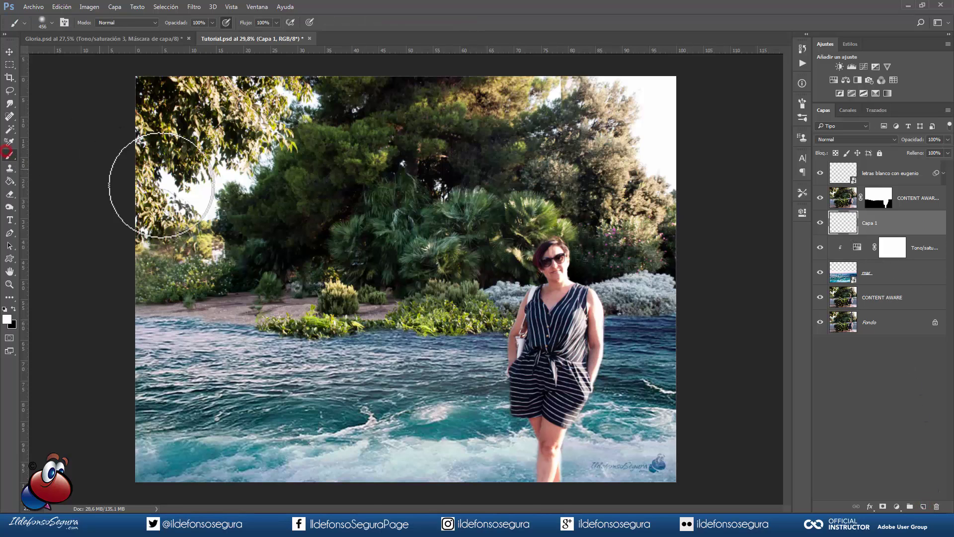
{"action": "right_click", "coordinate": [308, 215]}
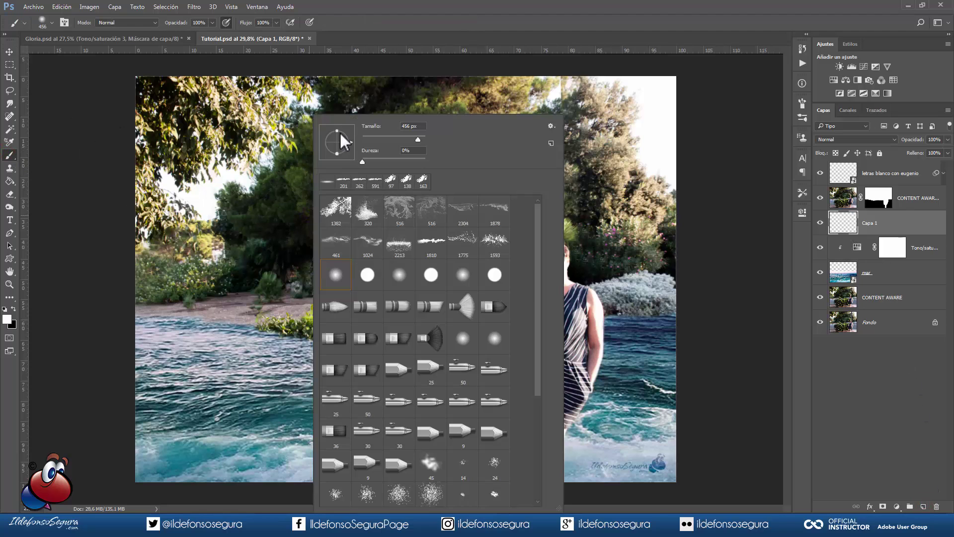
{"action": "left_click_drag", "start_coordinate": [338, 131], "coordinate": [338, 141]}
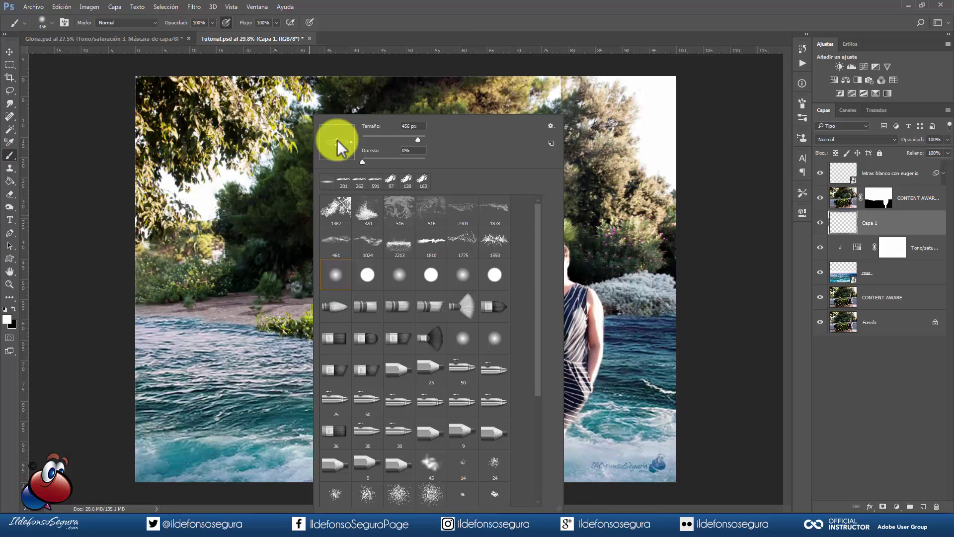
{"action": "key", "text": "alt"}
{"action": "left_click", "coordinate": [214, 414], "text": "alt"}
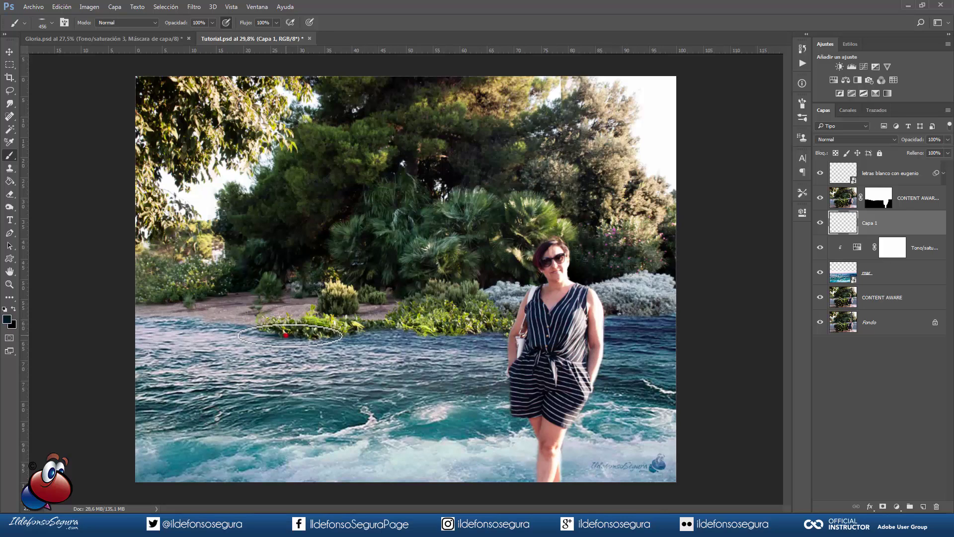
{"action": "right_click", "coordinate": [407, 329], "text": "alt"}
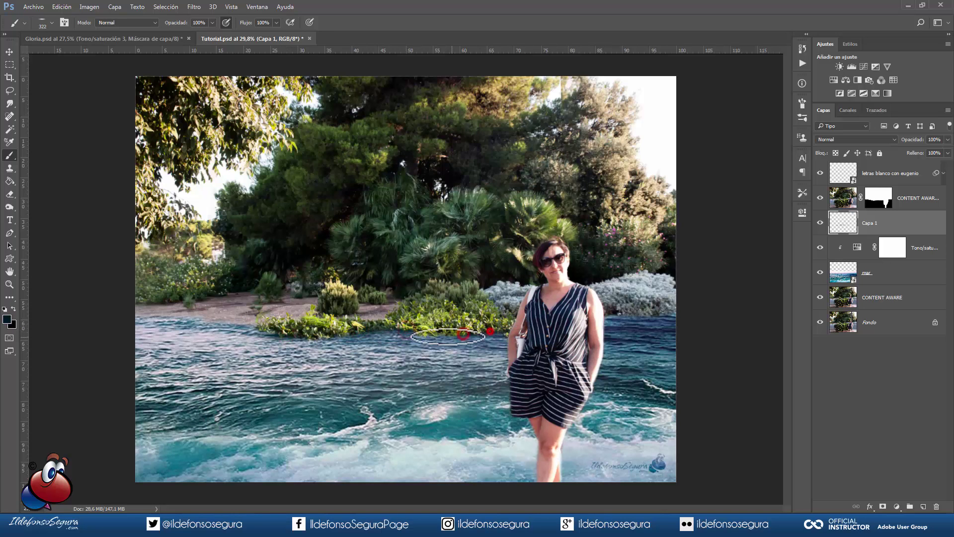
Paint water-coloured strokes along the shore and blend Capa 1 in Subexposición lineal.
{"action": "left_click", "coordinate": [660, 314]}
{"action": "left_click", "coordinate": [326, 339]}
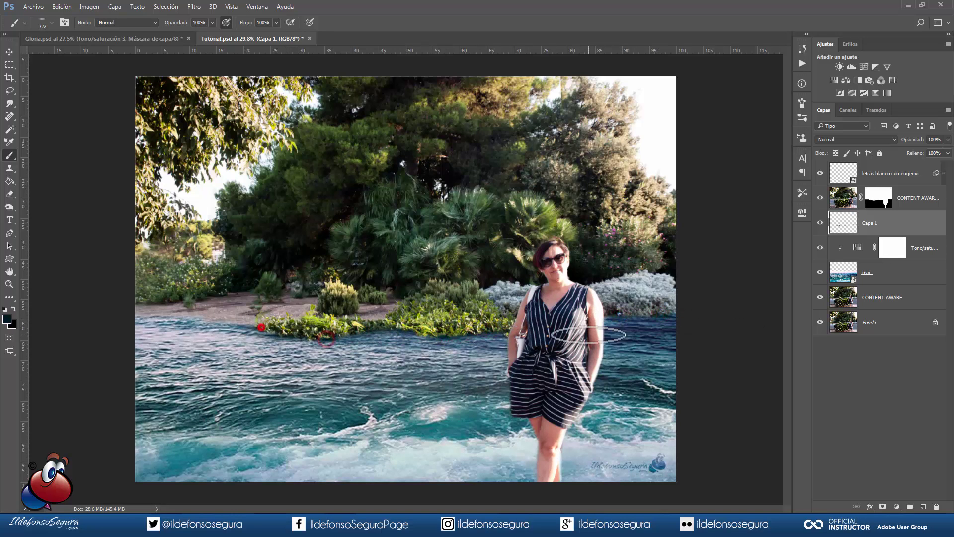
{"action": "left_click", "coordinate": [888, 138]}
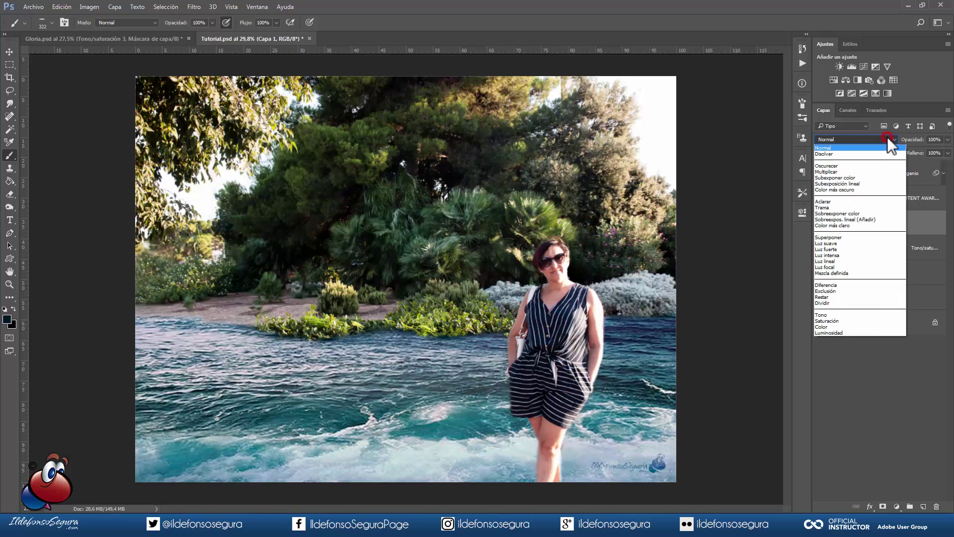
{"action": "left_click", "coordinate": [859, 184]}
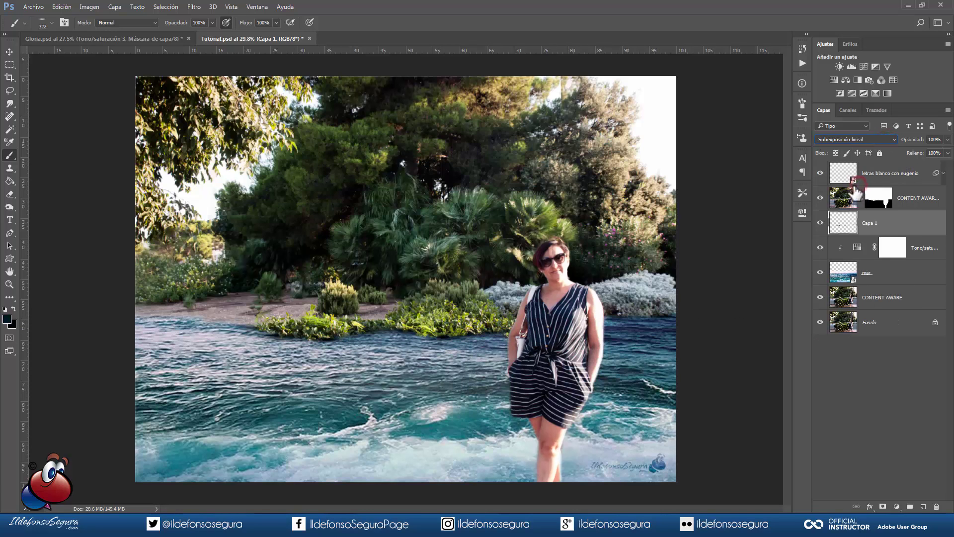
{"action": "left_click", "coordinate": [907, 198]}
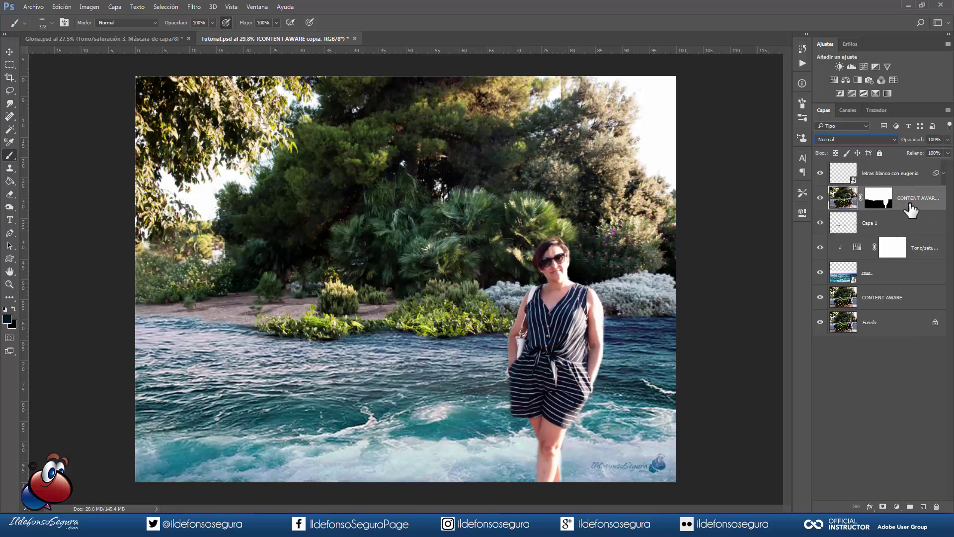
On a new layer, fill the mask-based selection, nudged down, with white along the shoreline.
{"action": "left_click", "coordinate": [923, 506]}
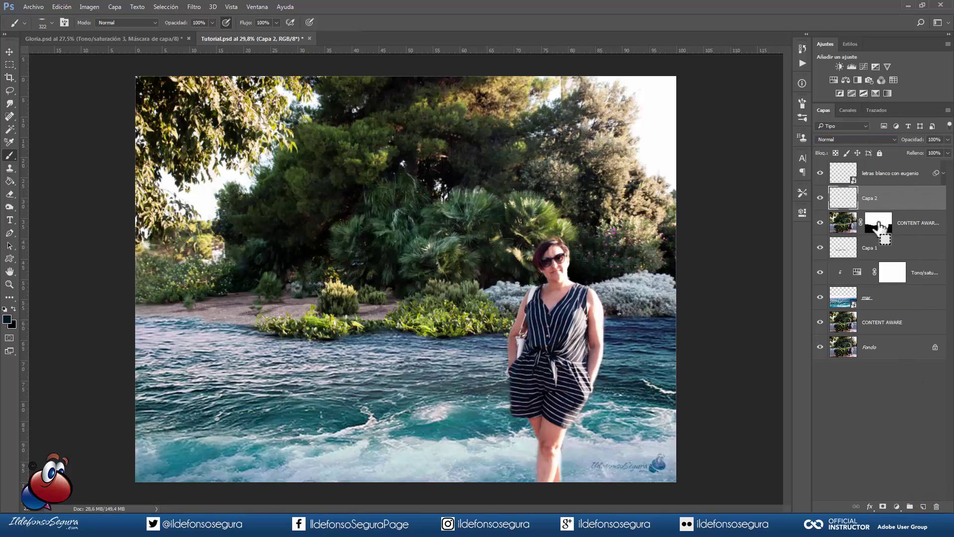
{"action": "key", "text": "ctrl"}
{"action": "left_click", "coordinate": [879, 229], "text": "ctrl"}
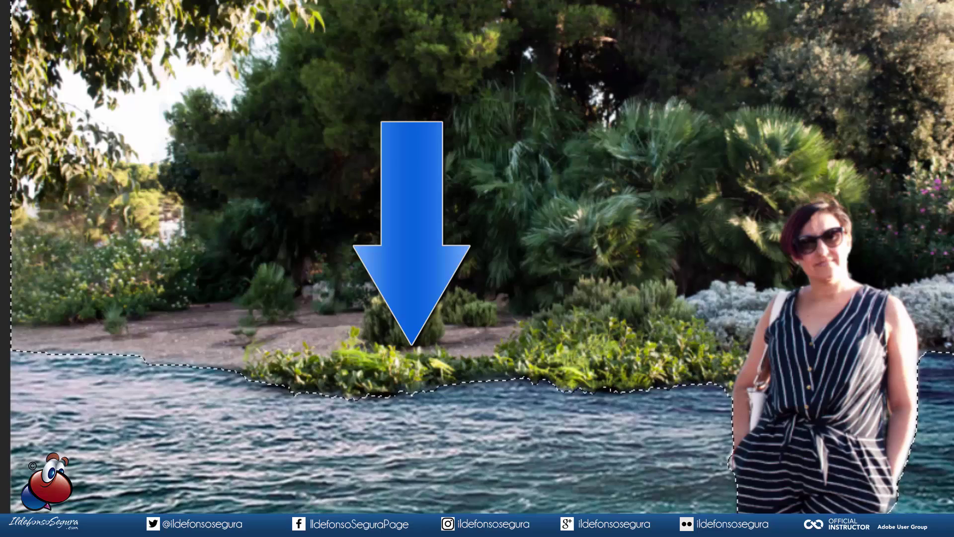
{"action": "key", "text": "Down"}
{"action": "key", "text": "Down"}
{"action": "key", "text": "Down"}
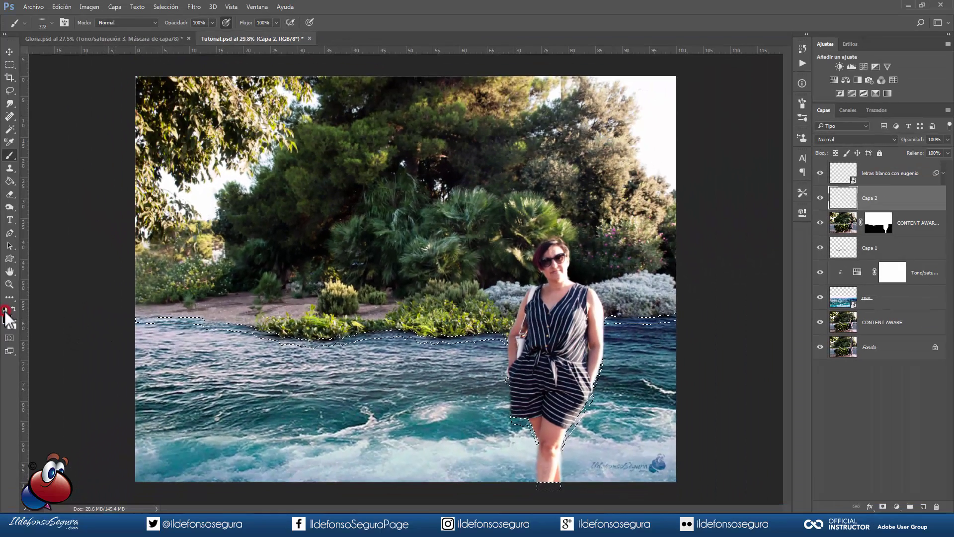
{"action": "left_click", "coordinate": [10, 181]}
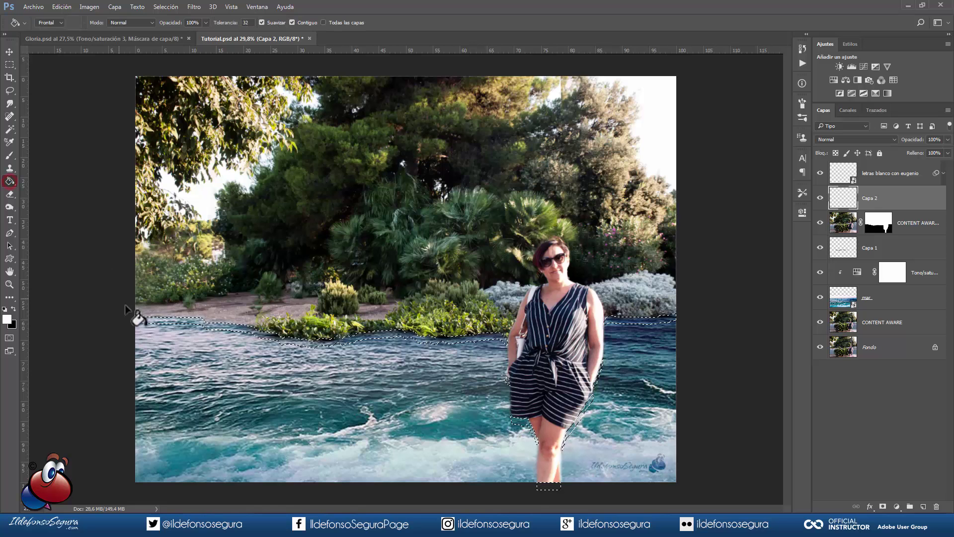
{"action": "left_click", "coordinate": [152, 321]}
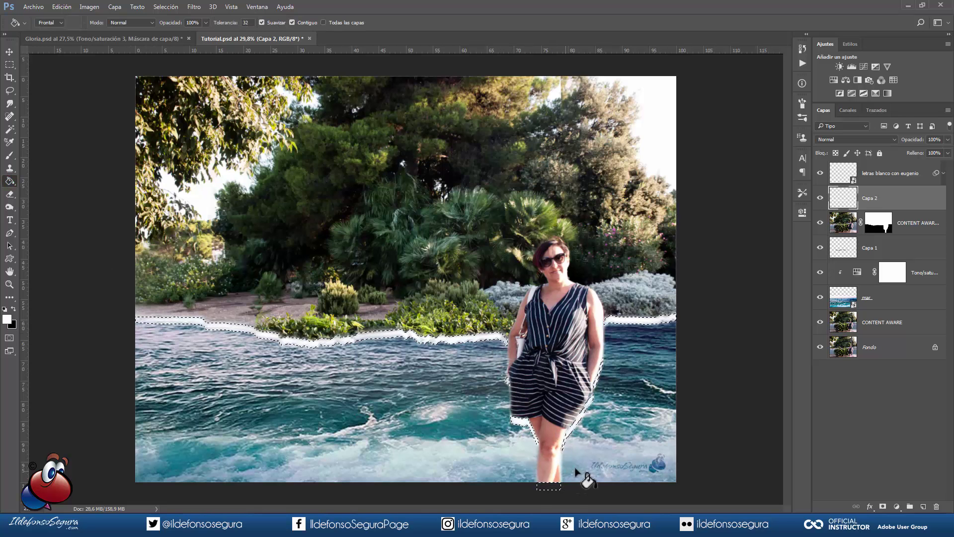
{"action": "key", "text": "ctrl+d"}
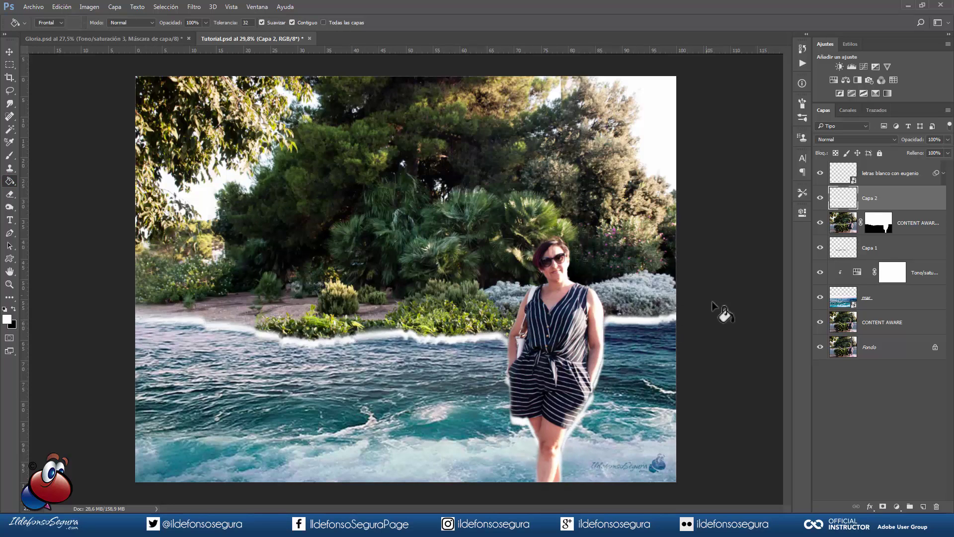
Blend the white glow layer as Superponer at 40% opacity.
{"action": "left_click", "coordinate": [867, 139]}
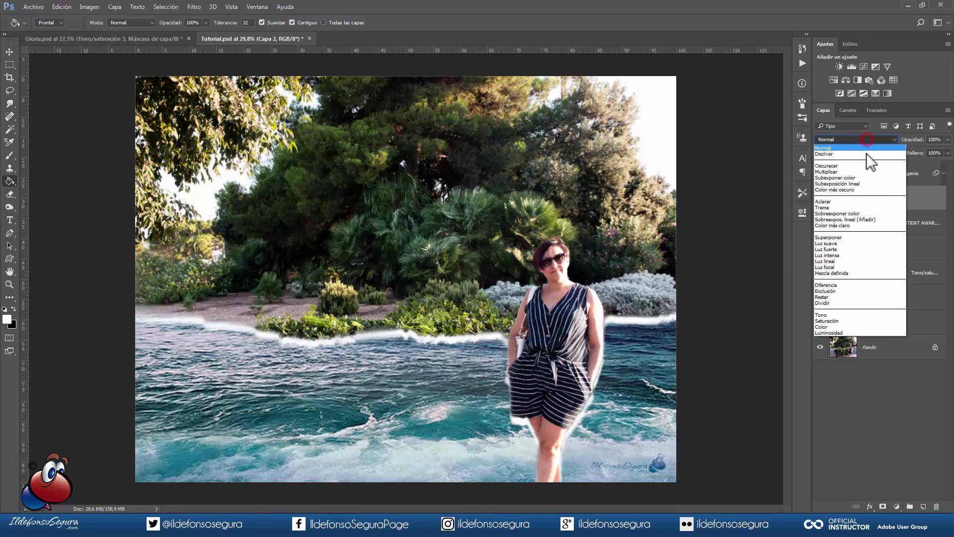
{"action": "left_click", "coordinate": [839, 237]}
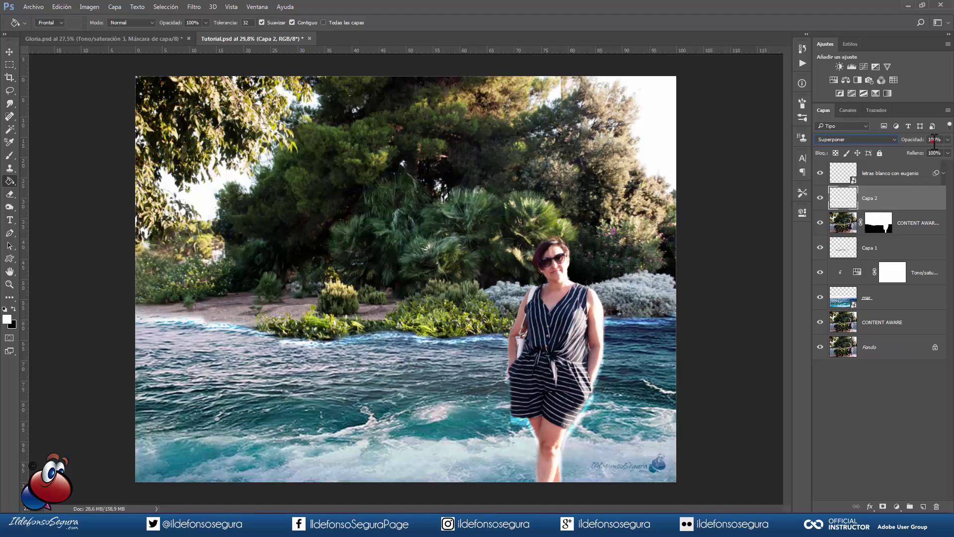
{"action": "type", "text": "40"}
{"action": "key", "text": "Return"}
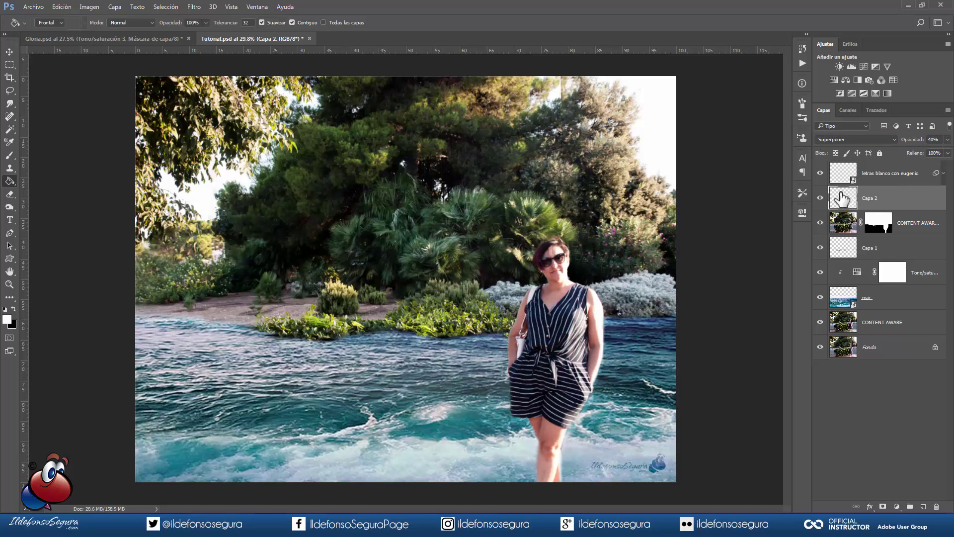
{"action": "left_click", "coordinate": [10, 194]}
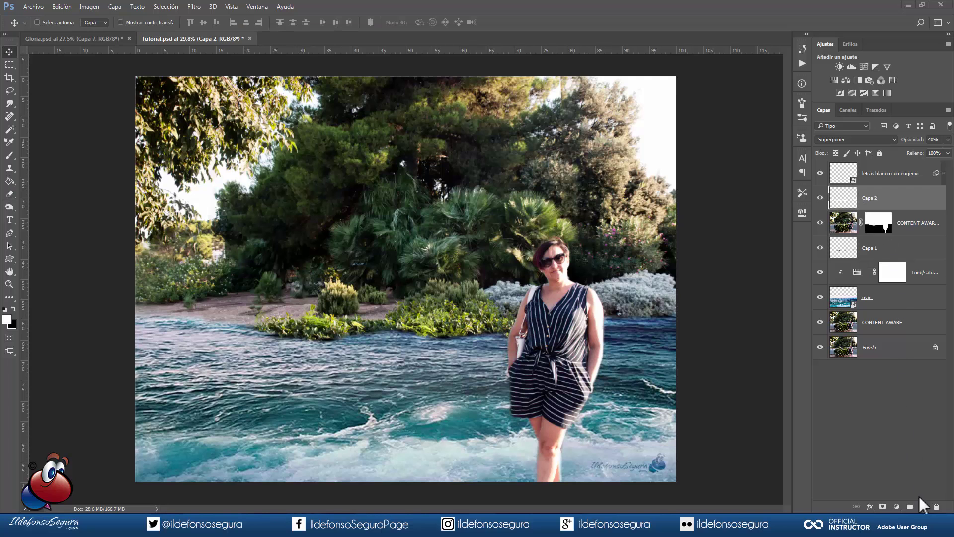
On a new layer, paint white foam along the waterline with a ~691 px foam brush.
{"action": "left_click", "coordinate": [922, 506]}
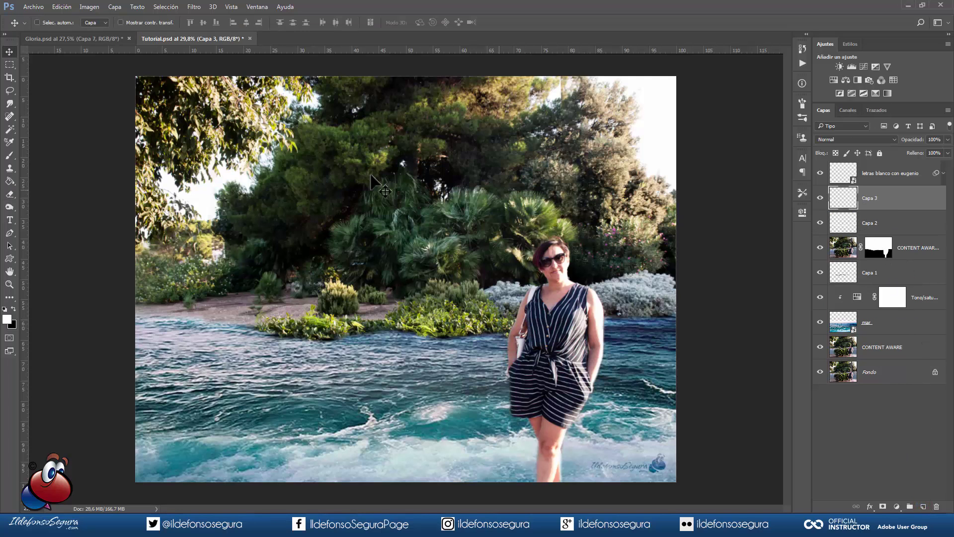
{"action": "left_click", "coordinate": [10, 155]}
{"action": "left_click", "coordinate": [47, 24]}
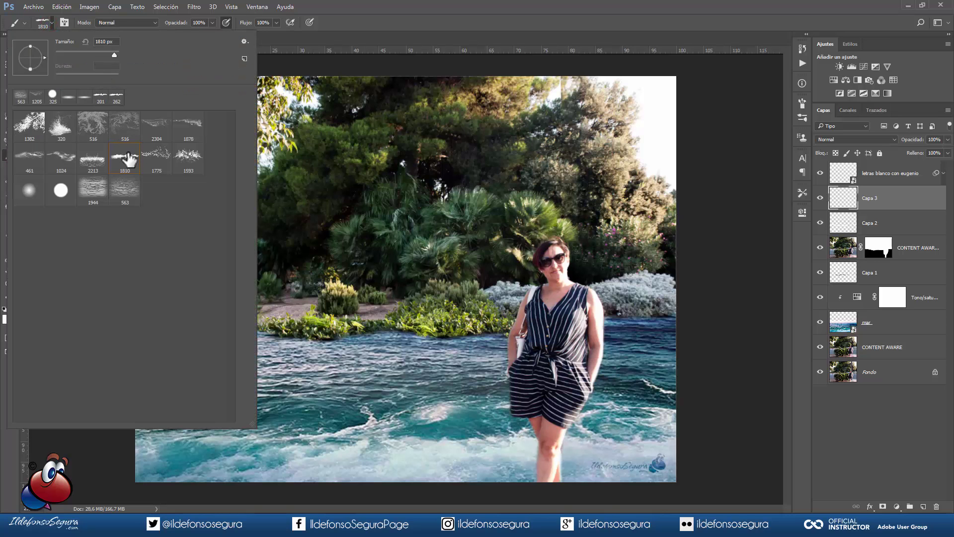
{"action": "mouse_move", "coordinate": [374, 308]}
{"action": "left_mouse_down"}
{"action": "mouse_move", "coordinate": [288, 311]}
{"action": "mouse_move", "coordinate": [366, 331]}
{"action": "left_mouse_up"}
{"action": "left_click_drag", "start_coordinate": [492, 335], "coordinate": [482, 336]}
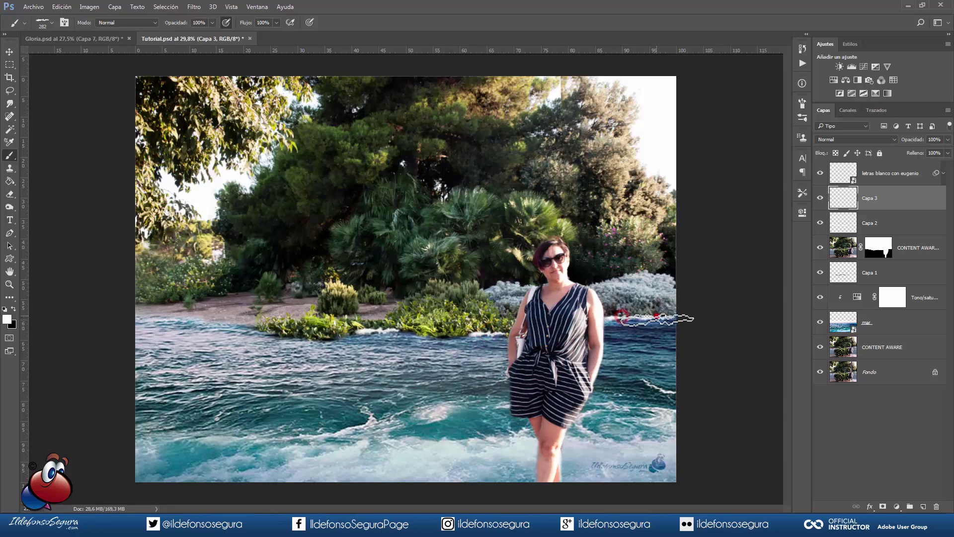
{"action": "left_click_drag", "start_coordinate": [415, 332], "coordinate": [253, 329]}
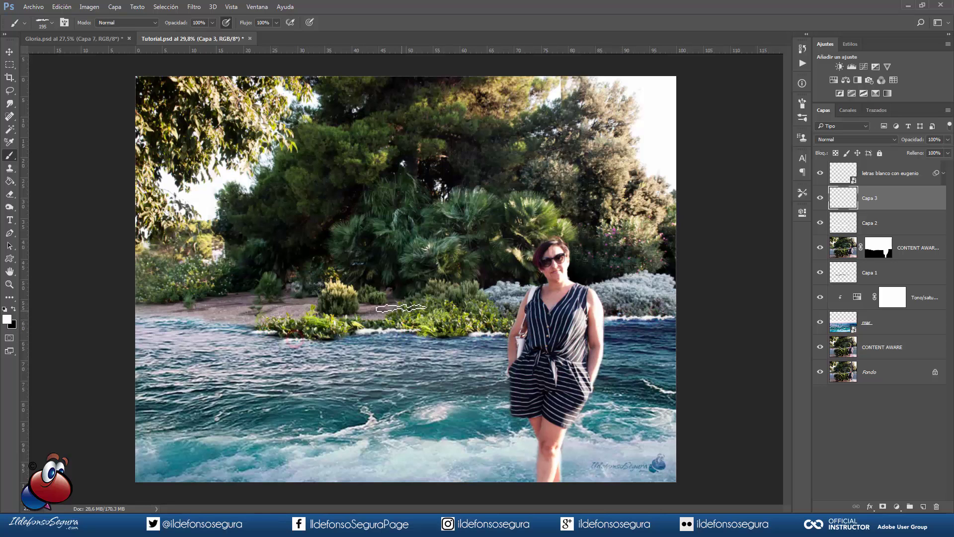
Soften the foam with a 5 px Gaussian blur.
{"action": "left_click", "coordinate": [189, 7]}
{"action": "mouse_move", "coordinate": [213, 144]}
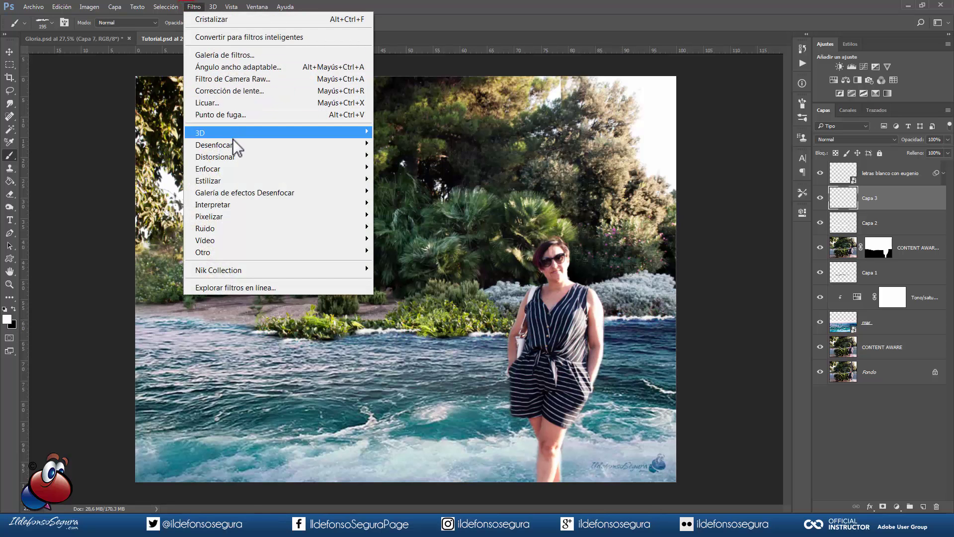
{"action": "left_click", "coordinate": [440, 226]}
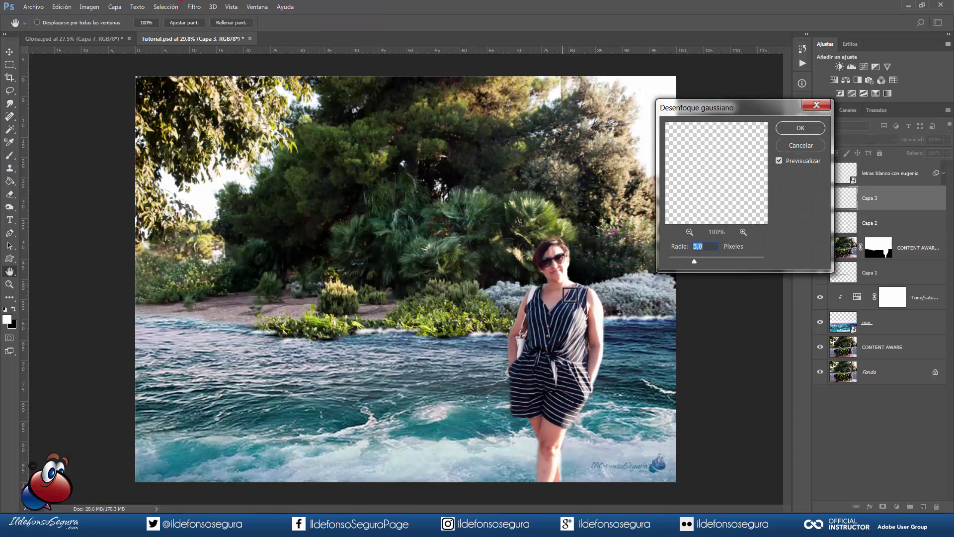
{"action": "left_click", "coordinate": [799, 128]}
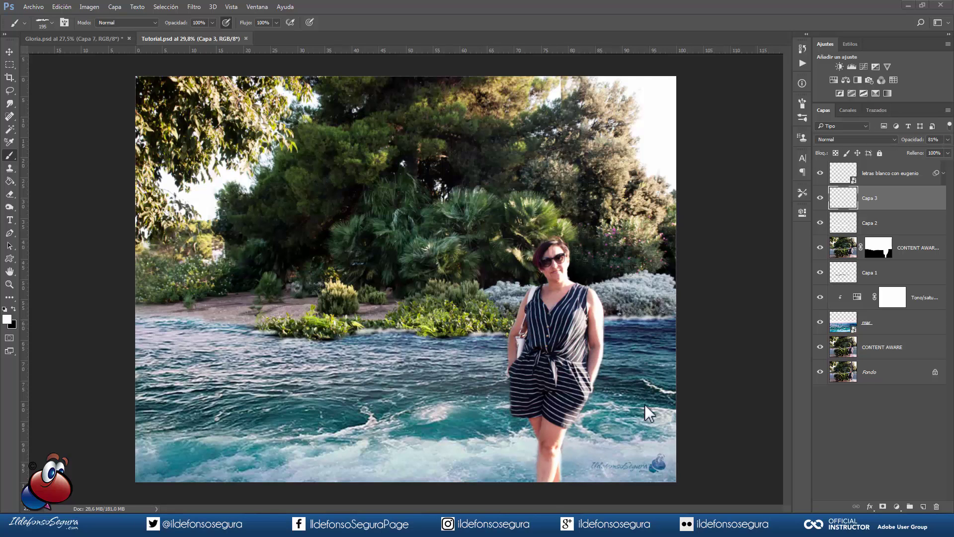
Paint over the woman's feet on the CONTENT AWARE copia mask with spatter brush 563 at ~375 px.
{"action": "left_click", "coordinate": [878, 248]}
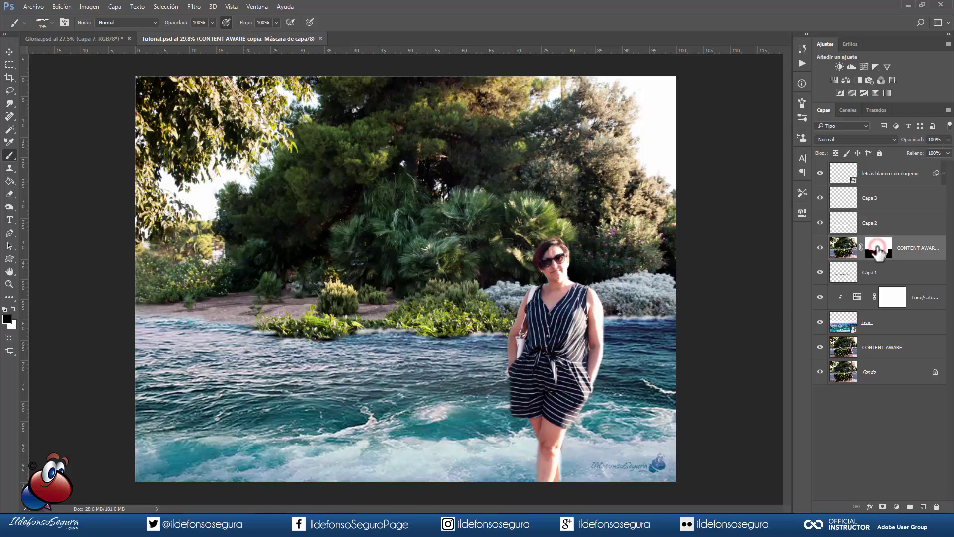
{"action": "left_click", "coordinate": [50, 22]}
{"action": "left_click", "coordinate": [120, 189]}
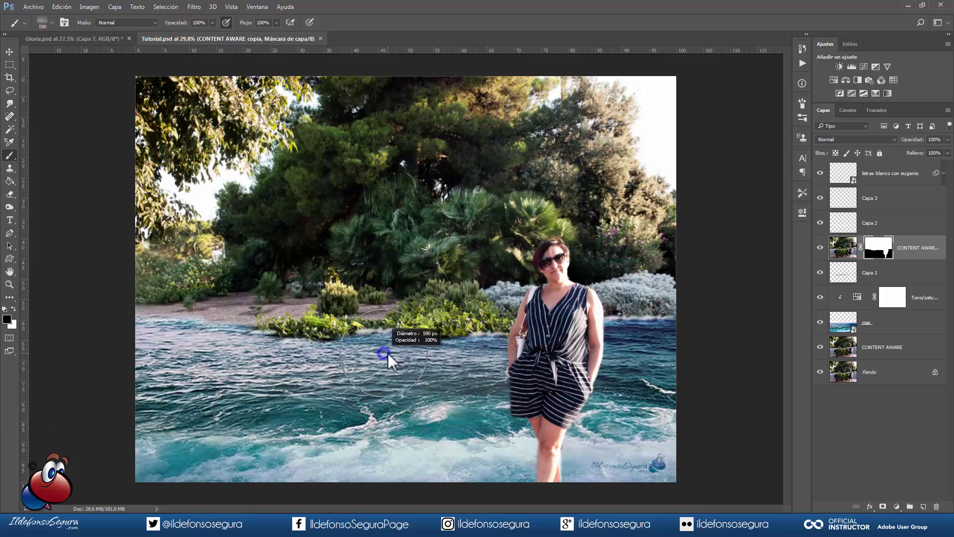
{"action": "left_click", "coordinate": [545, 474]}
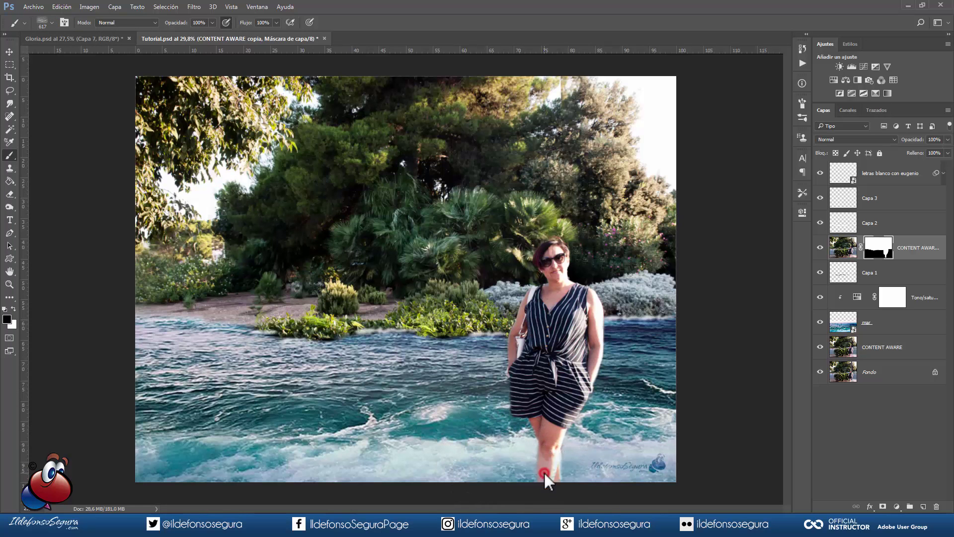
{"action": "mouse_move", "coordinate": [545, 473]}
{"action": "left_mouse_down"}
{"action": "mouse_move", "coordinate": [531, 470]}
{"action": "mouse_move", "coordinate": [558, 476]}
{"action": "left_mouse_up"}
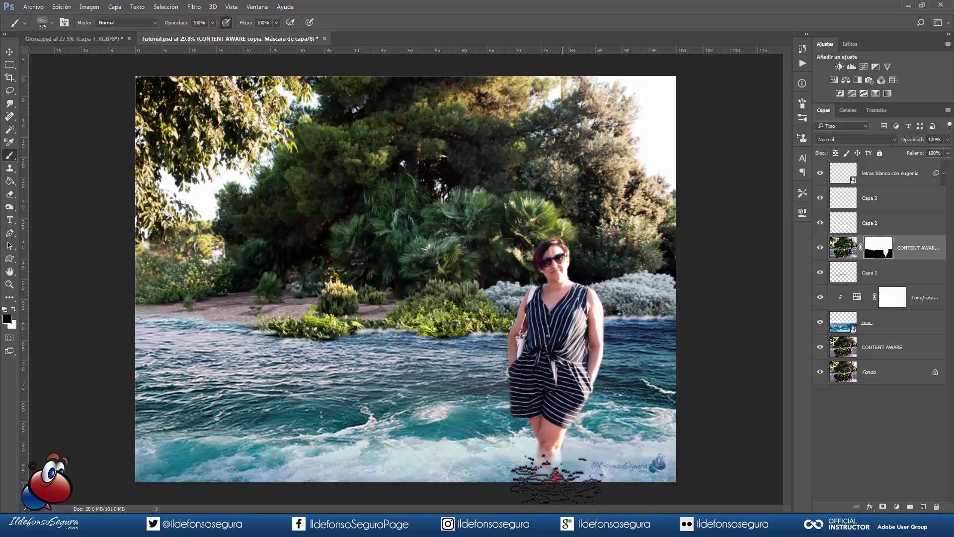
{"action": "left_click_drag", "start_coordinate": [558, 476], "coordinate": [616, 450]}
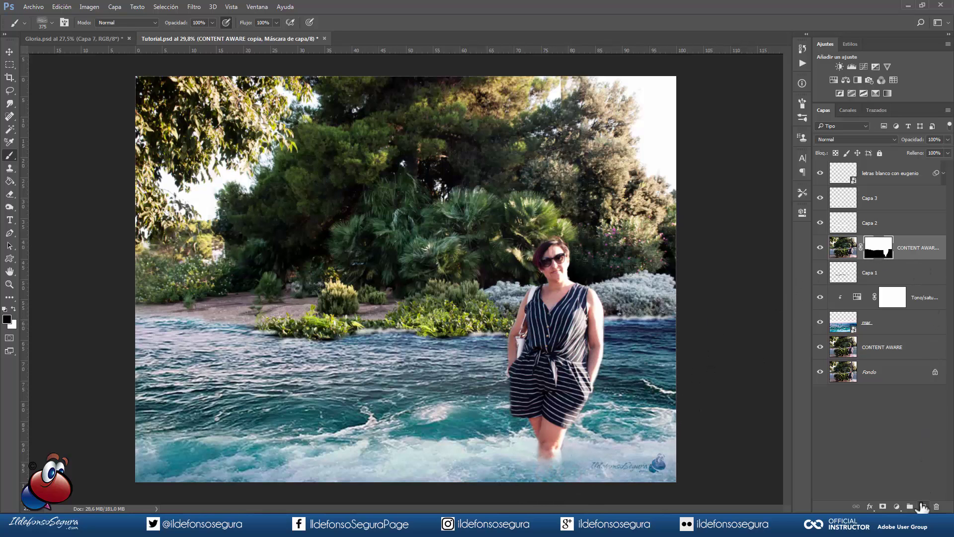
{"action": "left_click", "coordinate": [922, 505]}
Paint white foam around the legs with the 320 px foam brush at 60% layer opacity.
{"action": "key", "text": "x"}
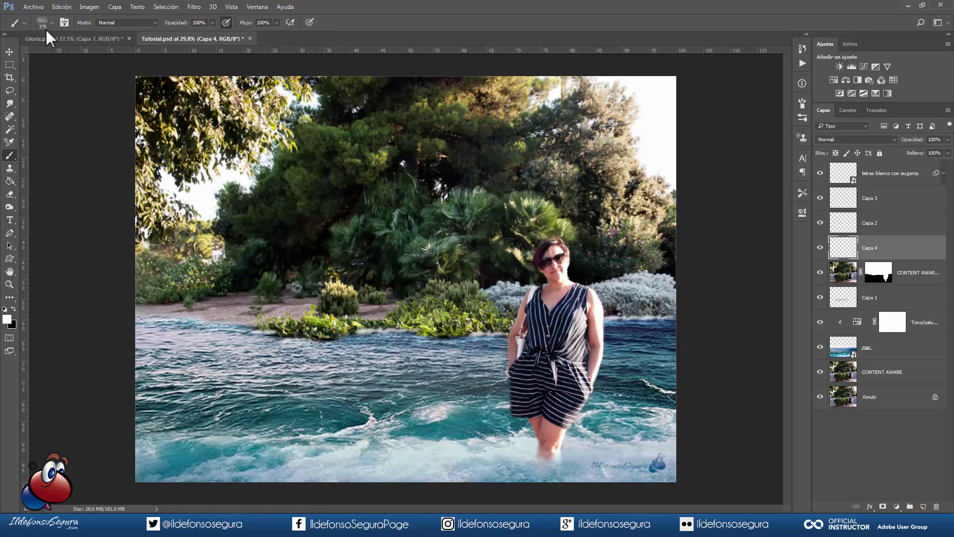
{"action": "left_click", "coordinate": [52, 23]}
{"action": "left_click", "coordinate": [61, 126]}
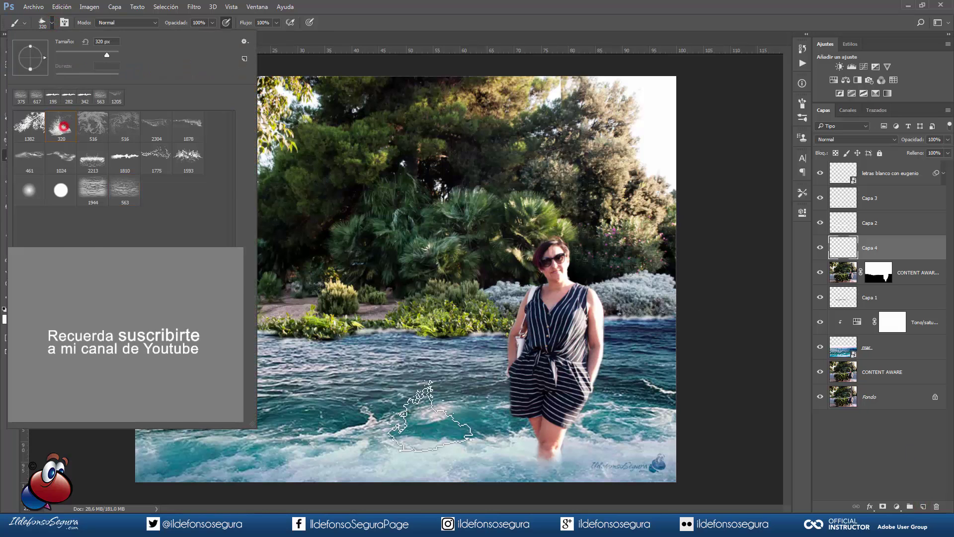
{"action": "left_click", "coordinate": [430, 415]}
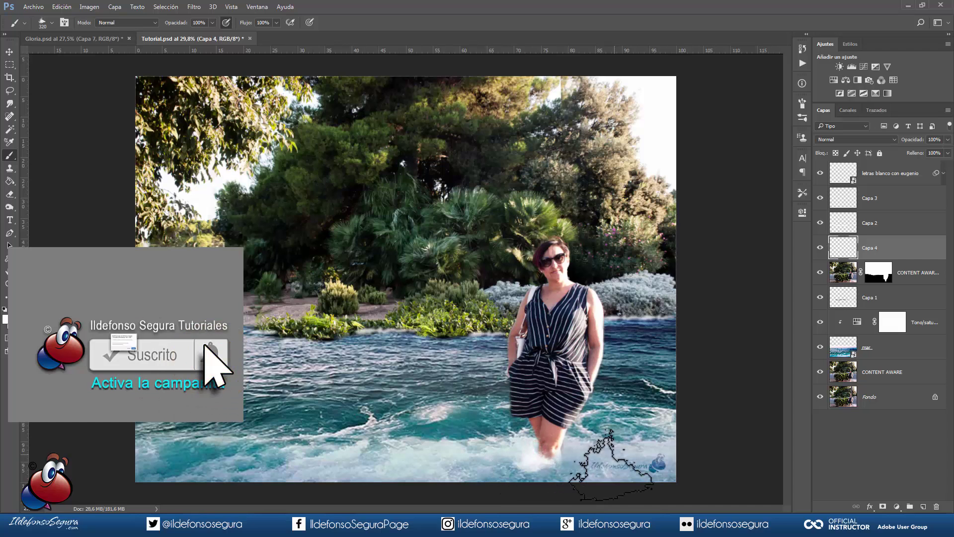
{"action": "left_click_drag", "start_coordinate": [919, 139], "coordinate": [902, 151]}
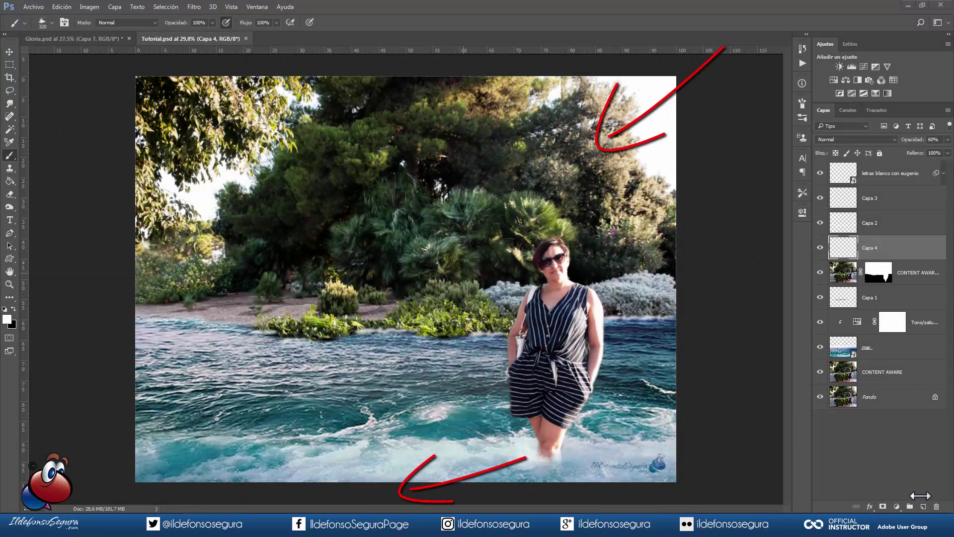
Add Capa 5 and begin a lasso outline below the woman's feet.
{"action": "left_click", "coordinate": [924, 506]}
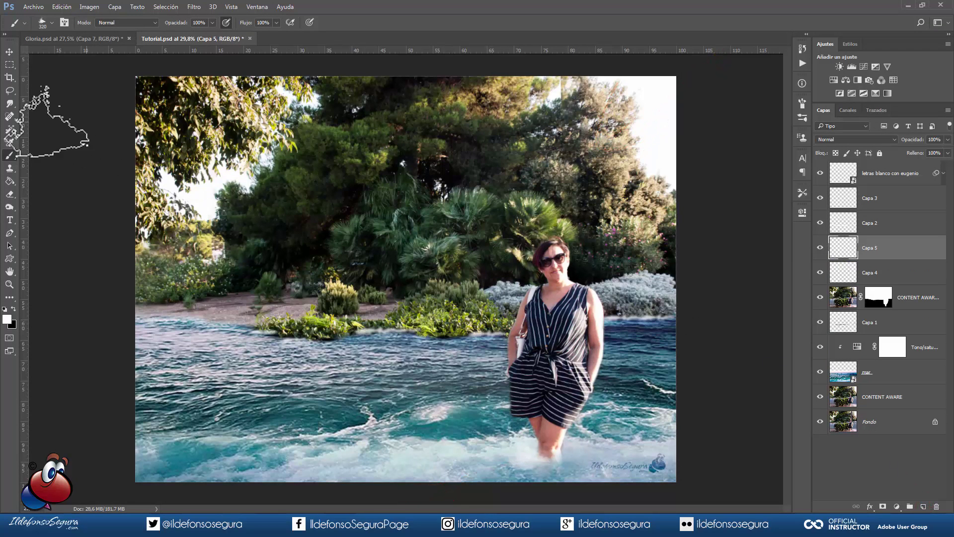
{"action": "left_click", "coordinate": [9, 89]}
{"action": "left_click_drag", "start_coordinate": [532, 449], "coordinate": [274, 488]}
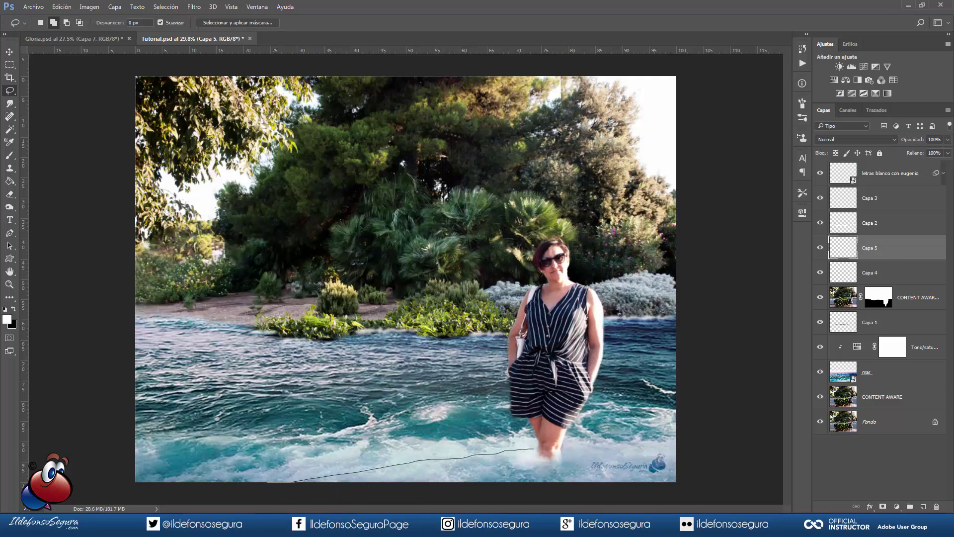
Close the lasso selection below the feet and pick dark teal sampled from the water.
{"action": "left_click_drag", "start_coordinate": [514, 500], "coordinate": [543, 476]}
{"action": "left_click_drag", "start_coordinate": [532, 452], "coordinate": [531, 450]}
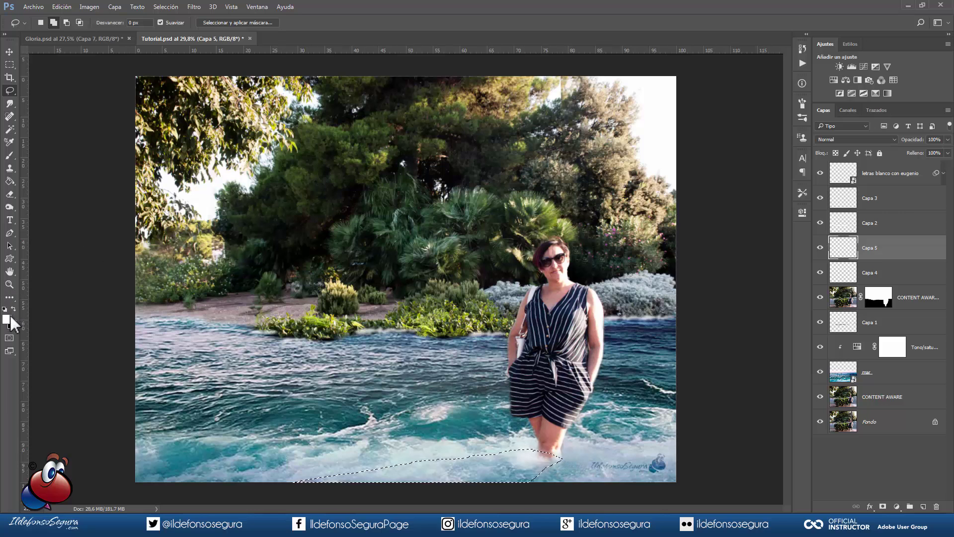
{"action": "left_click", "coordinate": [8, 319]}
{"action": "left_click", "coordinate": [195, 420]}
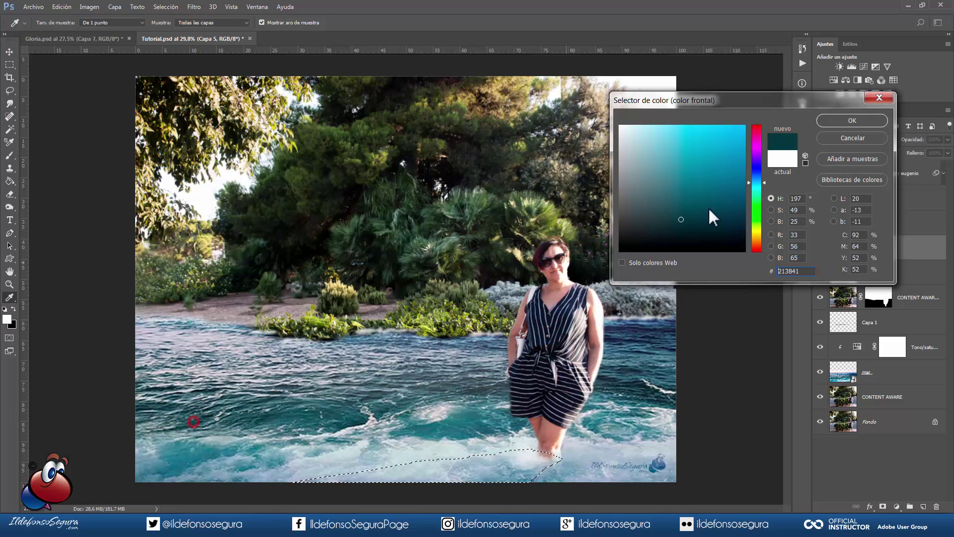
{"action": "left_click", "coordinate": [834, 120]}
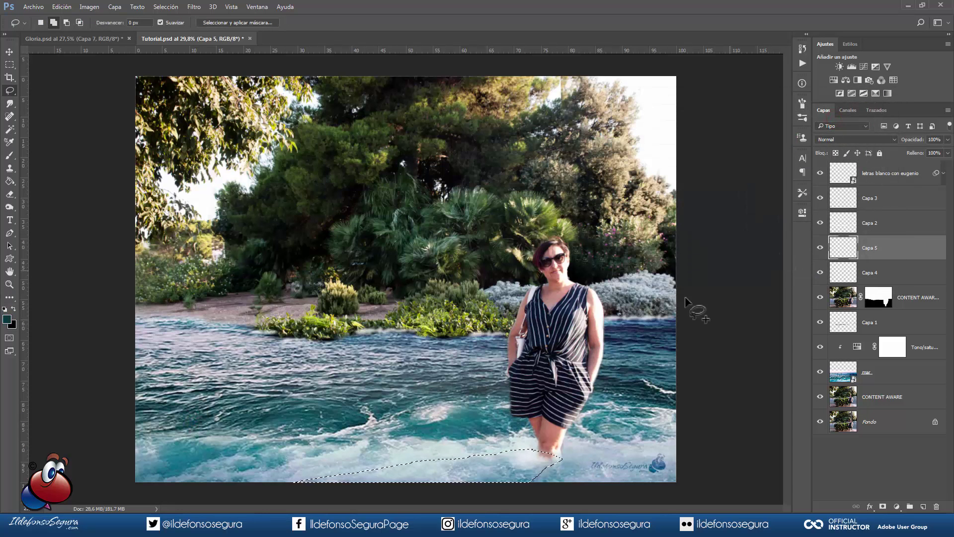
Fill the selection with dark teal, deselect, and set the layer to 30% opacity.
{"action": "key", "text": "g"}
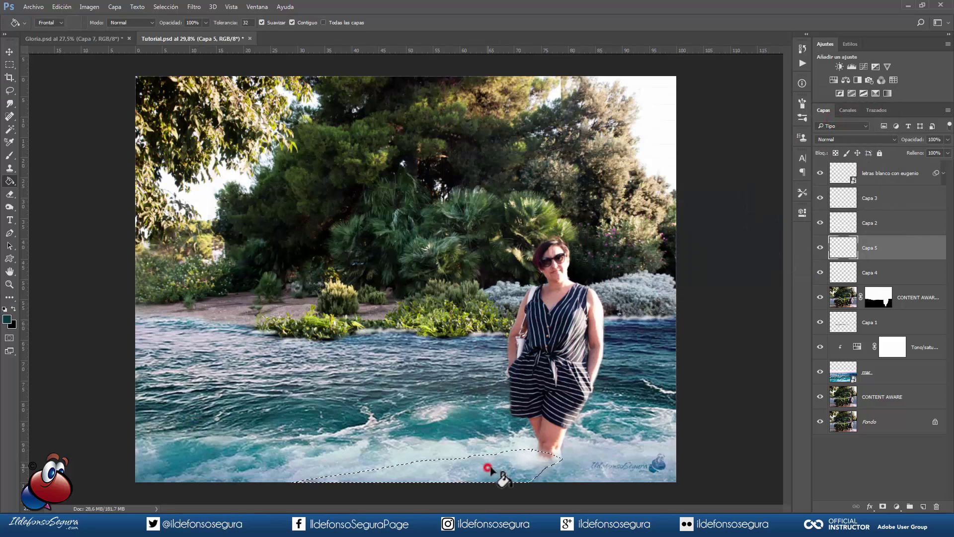
{"action": "left_click", "coordinate": [488, 468]}
{"action": "key", "text": "ctrl+d"}
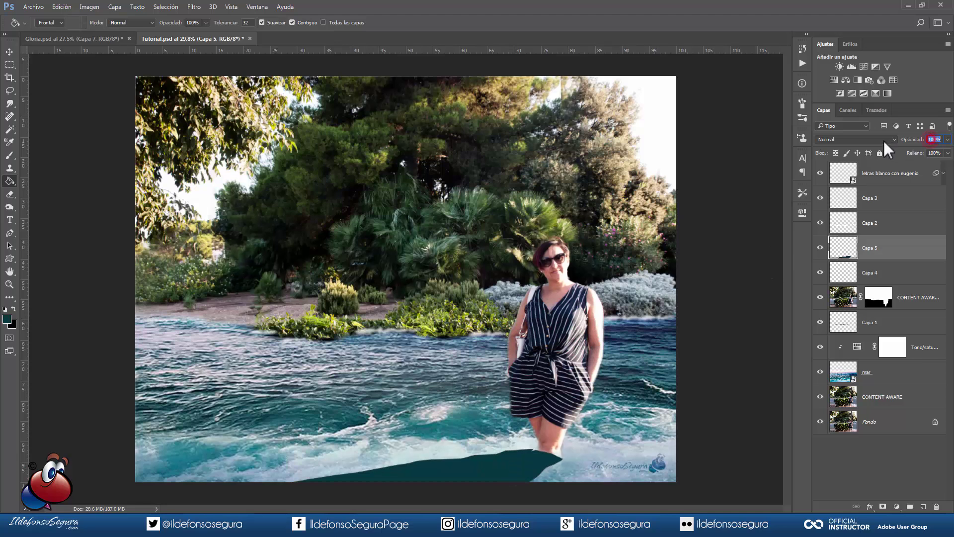
{"action": "type", "text": "30"}
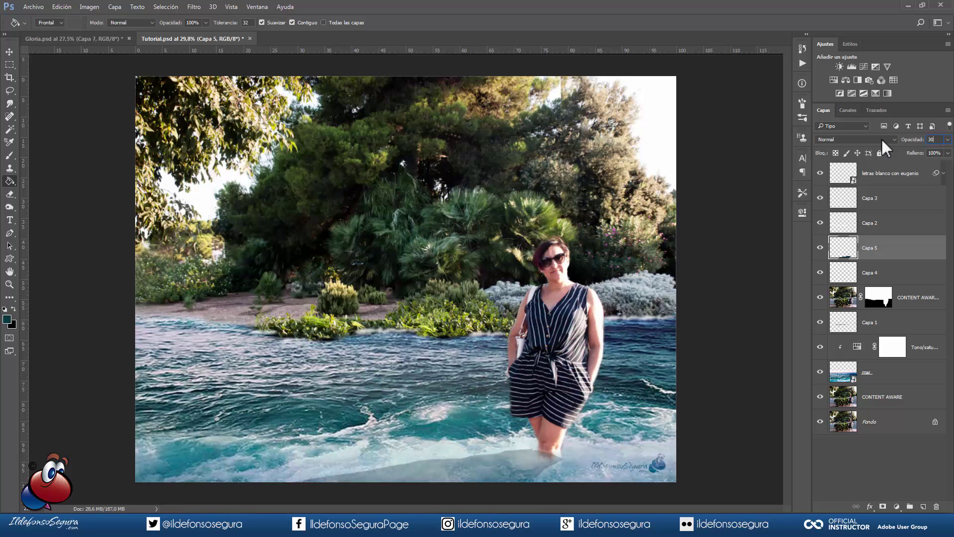
Apply a 15 px Gaussian blur to Capa 5.
{"action": "left_click", "coordinate": [195, 7]}
{"action": "mouse_move", "coordinate": [214, 144]}
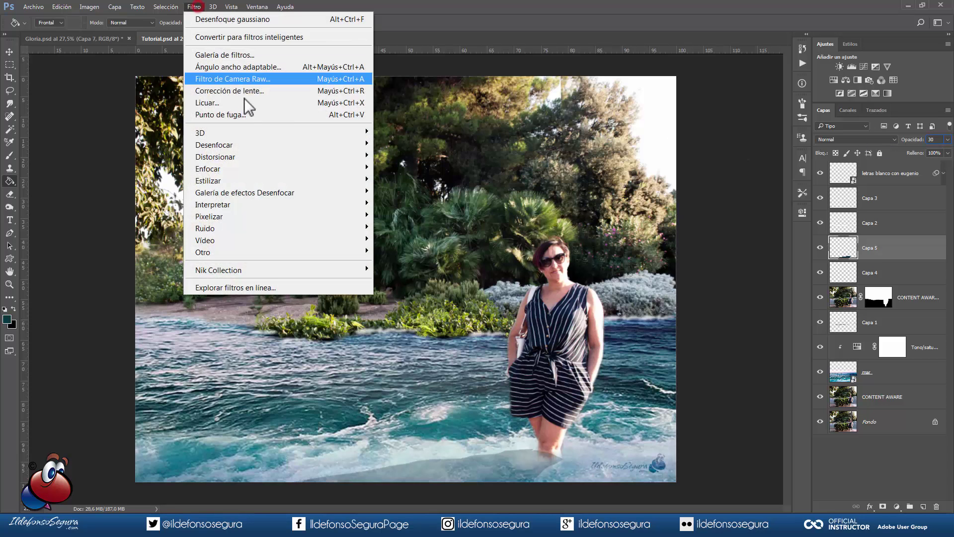
{"action": "left_click", "coordinate": [452, 228]}
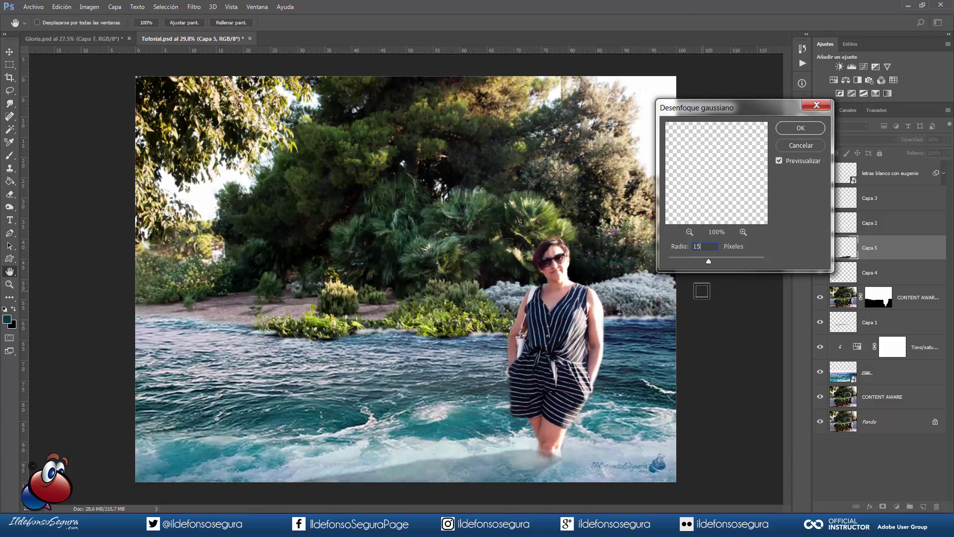
{"action": "left_click", "coordinate": [788, 130]}
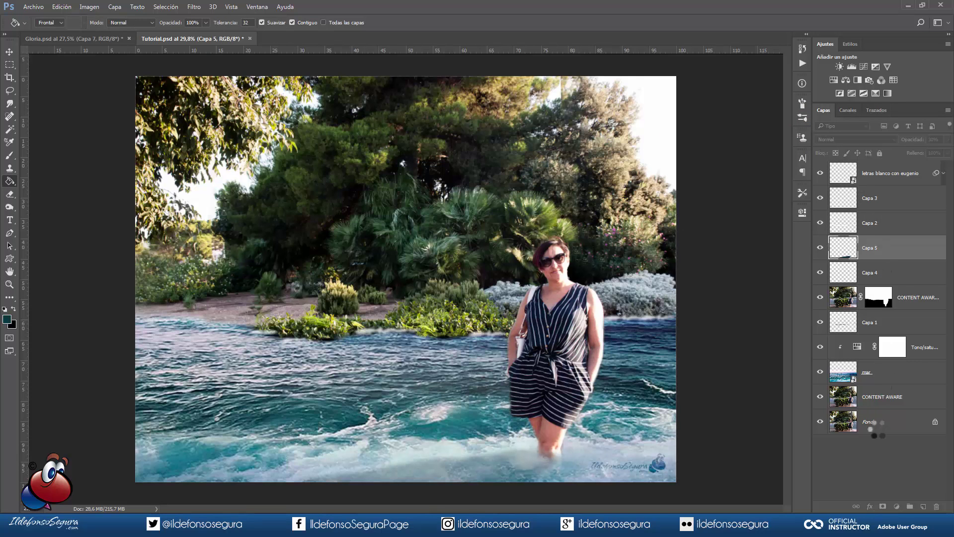
Add a layer mask to Capa 5 with a black-to-white gradient fading upward toward the woman.
{"action": "left_click", "coordinate": [883, 506]}
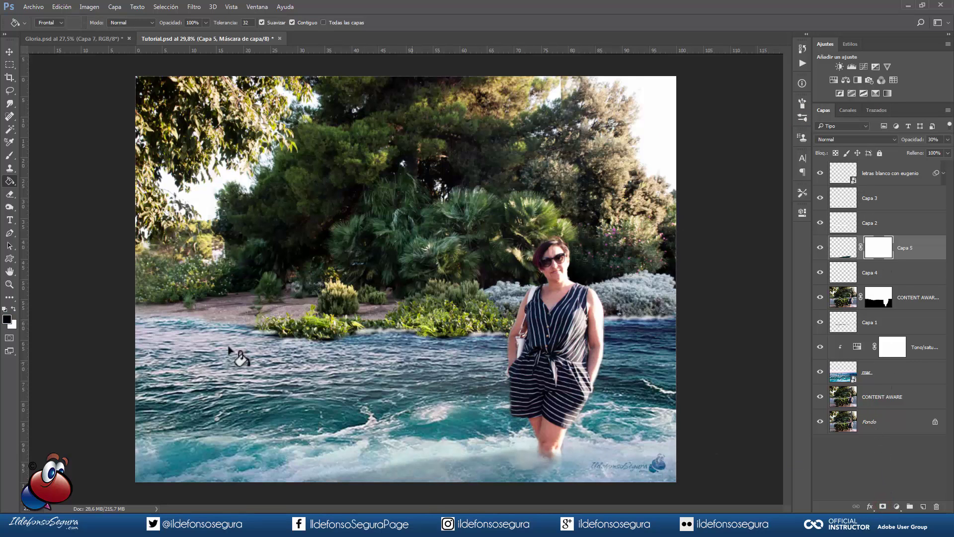
{"action": "right_click", "coordinate": [12, 183]}
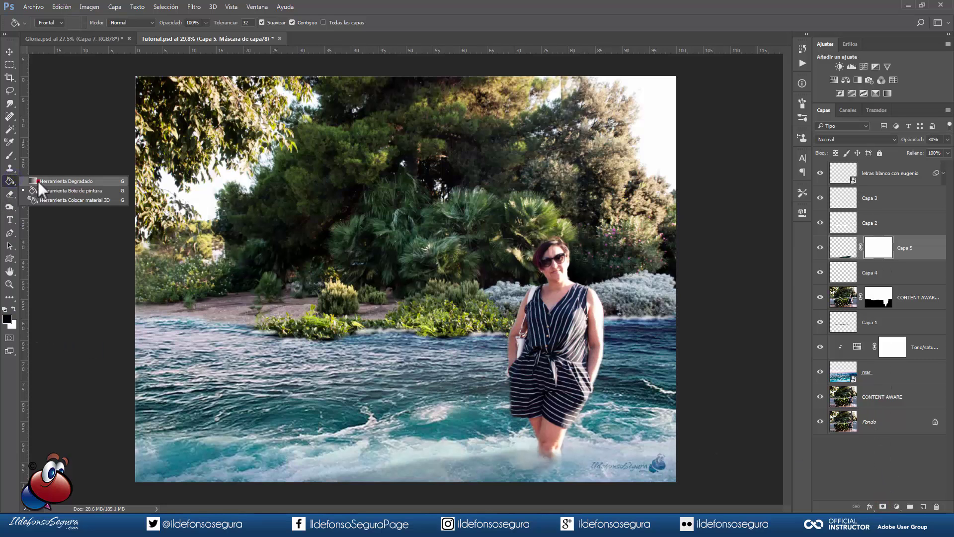
{"action": "left_click", "coordinate": [38, 180]}
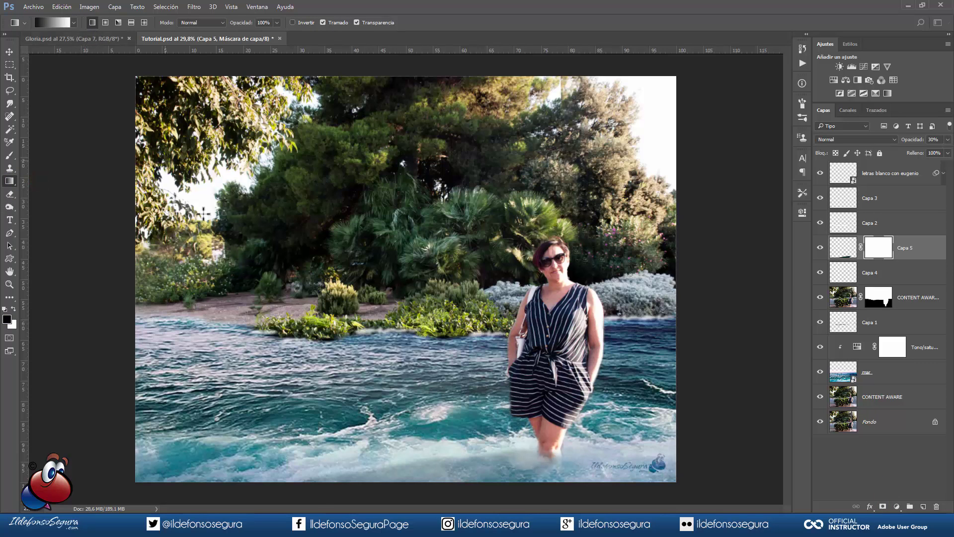
{"action": "left_click_drag", "start_coordinate": [303, 492], "coordinate": [474, 458]}
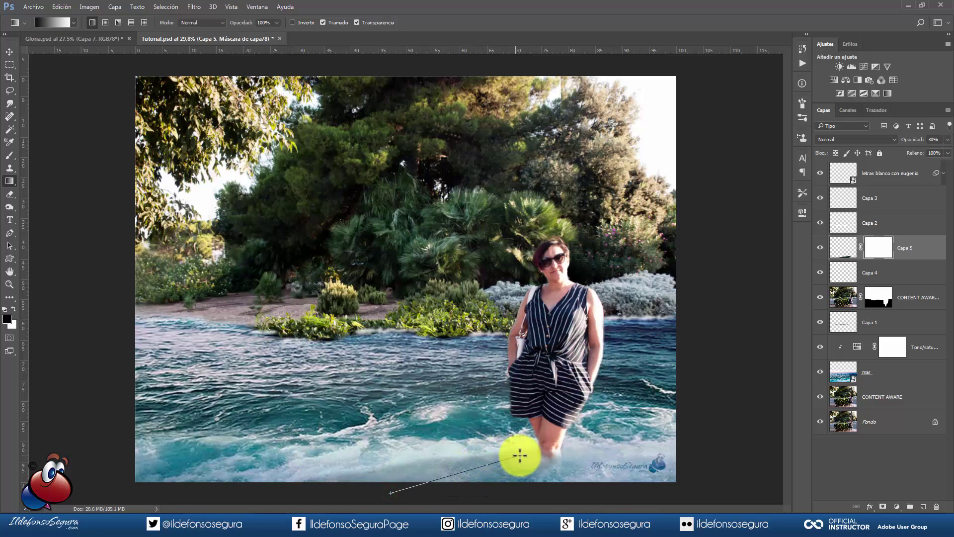
{"action": "left_click_drag", "start_coordinate": [393, 492], "coordinate": [518, 456]}
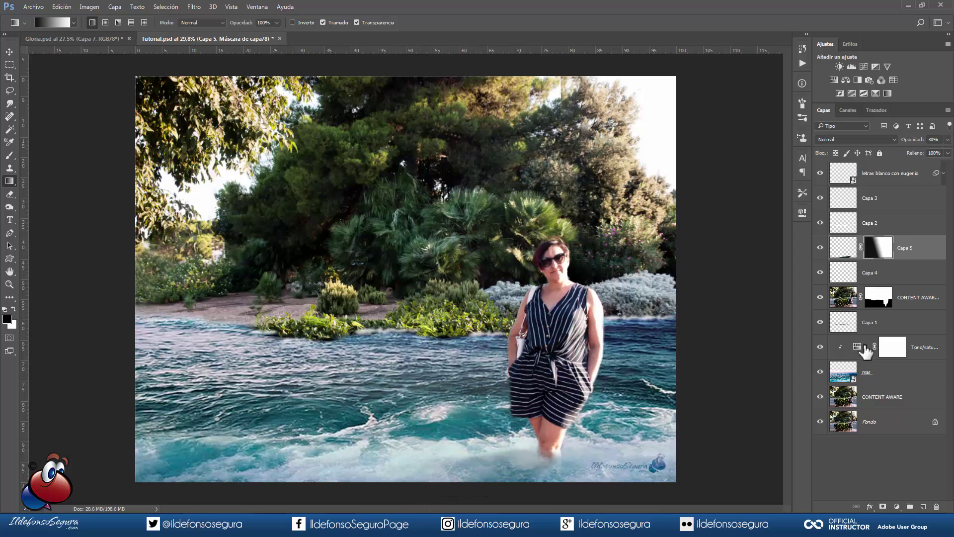
Set Capa 5 to Multiplicar blending and lower its mask density to 78%.
{"action": "left_click", "coordinate": [862, 139]}
{"action": "left_click", "coordinate": [849, 170]}
{"action": "left_click", "coordinate": [802, 212]}
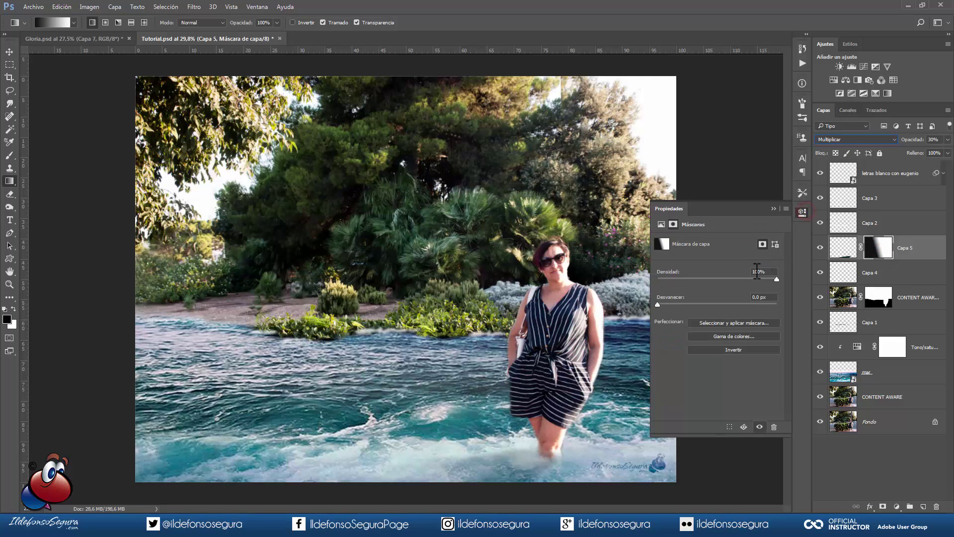
{"action": "left_click_drag", "start_coordinate": [768, 278], "coordinate": [749, 279]}
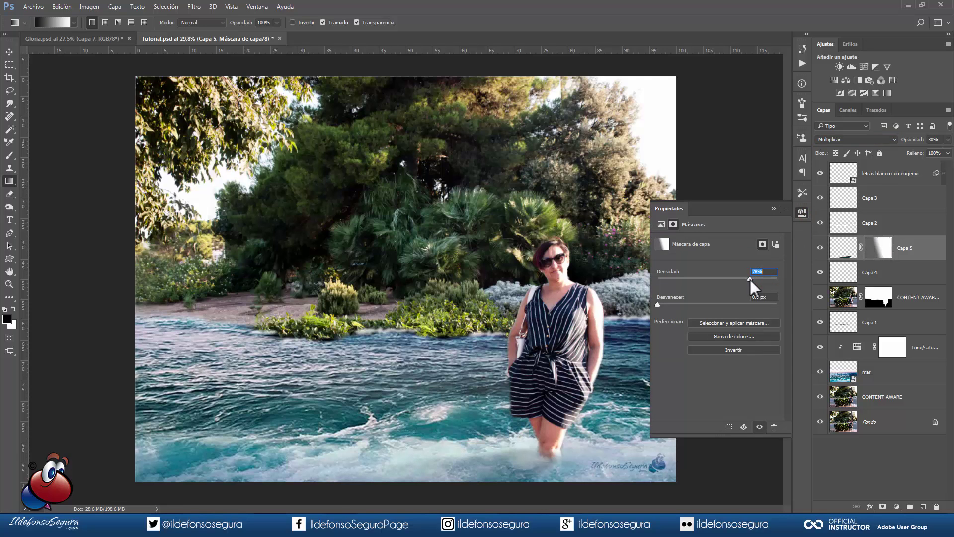
{"action": "left_click", "coordinate": [774, 209]}
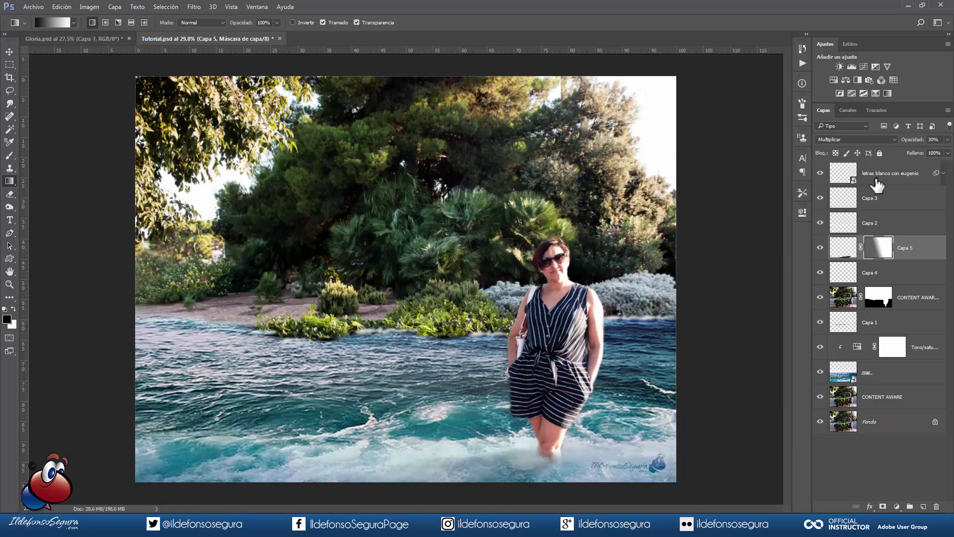
Create a new layer Capa 6 above Capa 3 and choose a soft round brush with 0% hardness.
{"action": "left_click", "coordinate": [873, 194]}
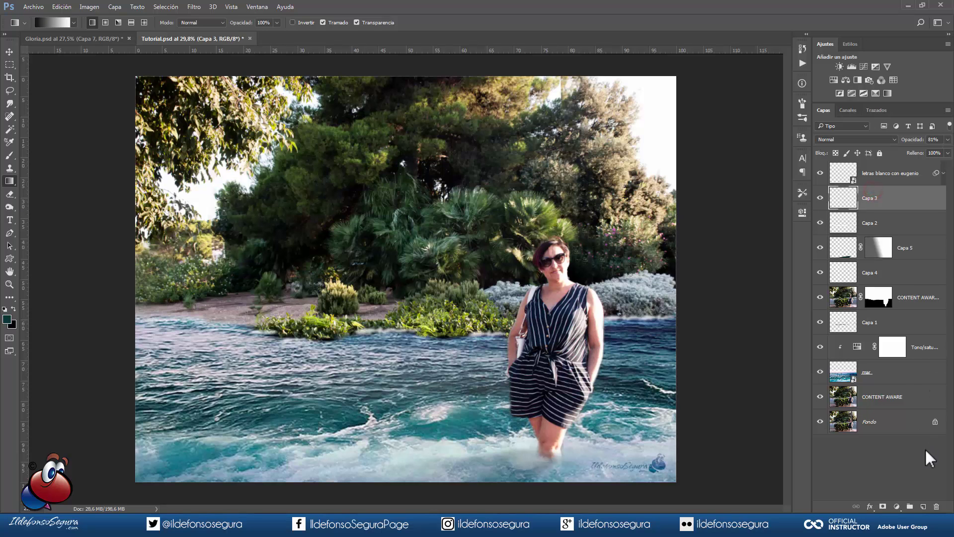
{"action": "left_click", "coordinate": [923, 506]}
{"action": "scroll", "coordinate": [54, 155], "scroll_direction": "down", "scroll_amount": 3}
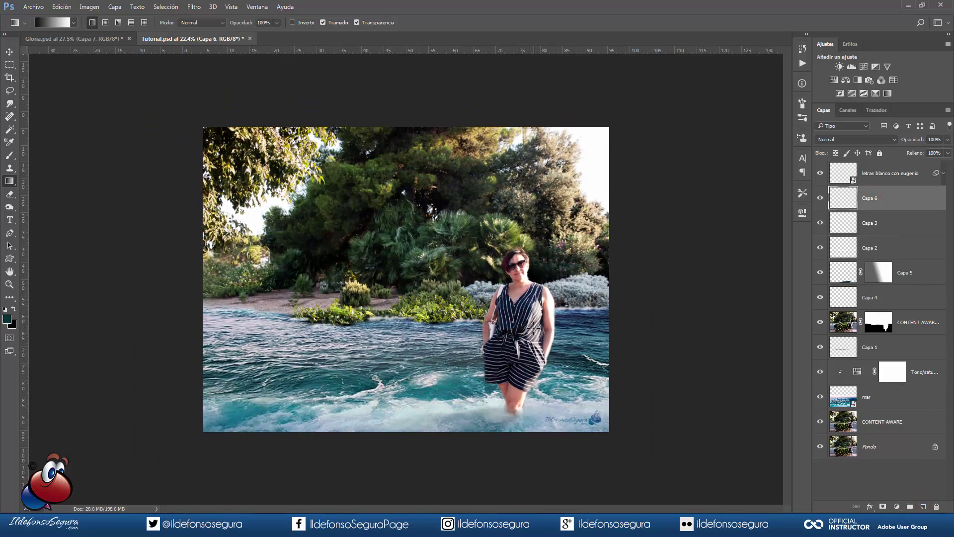
{"action": "left_click", "coordinate": [9, 155]}
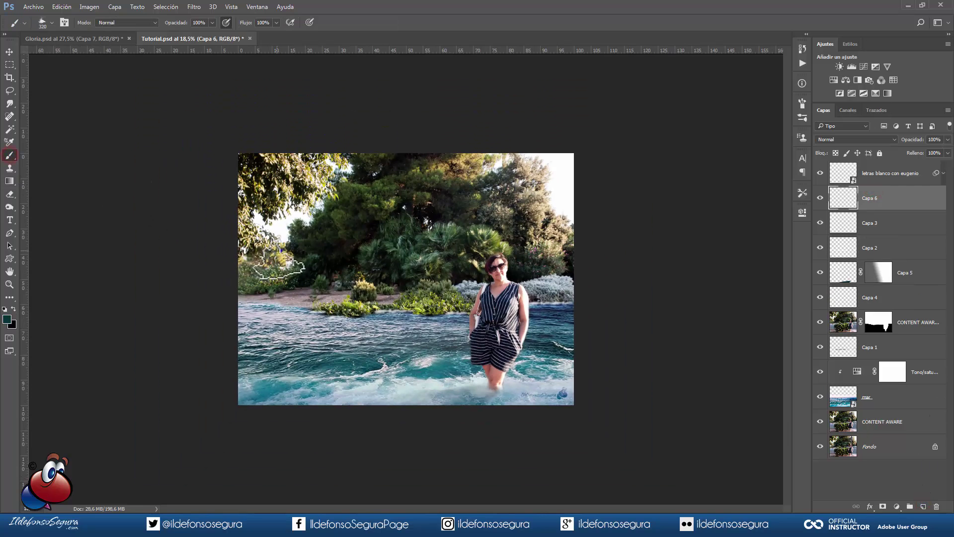
{"action": "right_click", "coordinate": [314, 250]}
{"action": "left_click", "coordinate": [343, 273]}
Paint a soft white glow about 4055 px wide over the top-right trees.
{"action": "key", "text": "Escape"}
{"action": "key", "text": "d"}
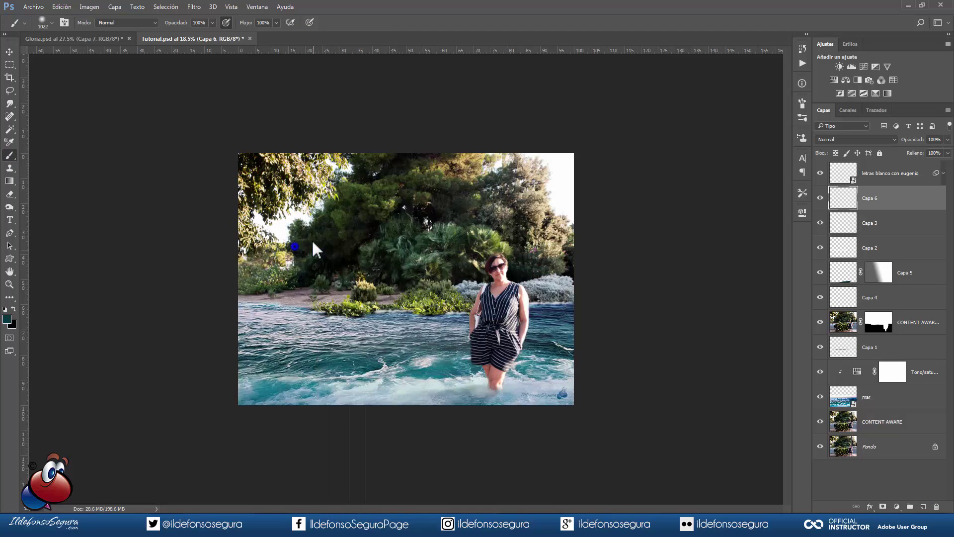
{"action": "left_click_drag", "start_coordinate": [311, 240], "coordinate": [433, 228]}
{"action": "key", "text": "x"}
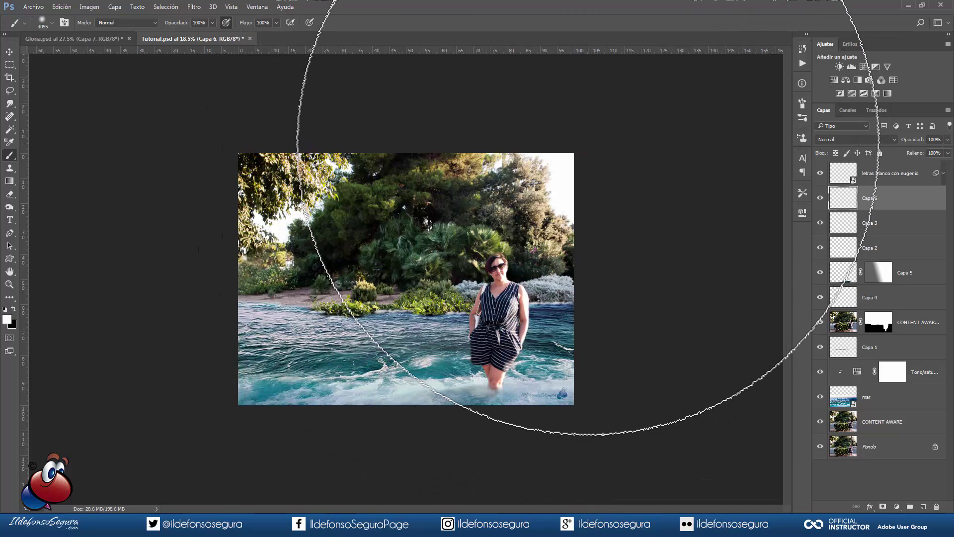
{"action": "left_click", "coordinate": [587, 144]}
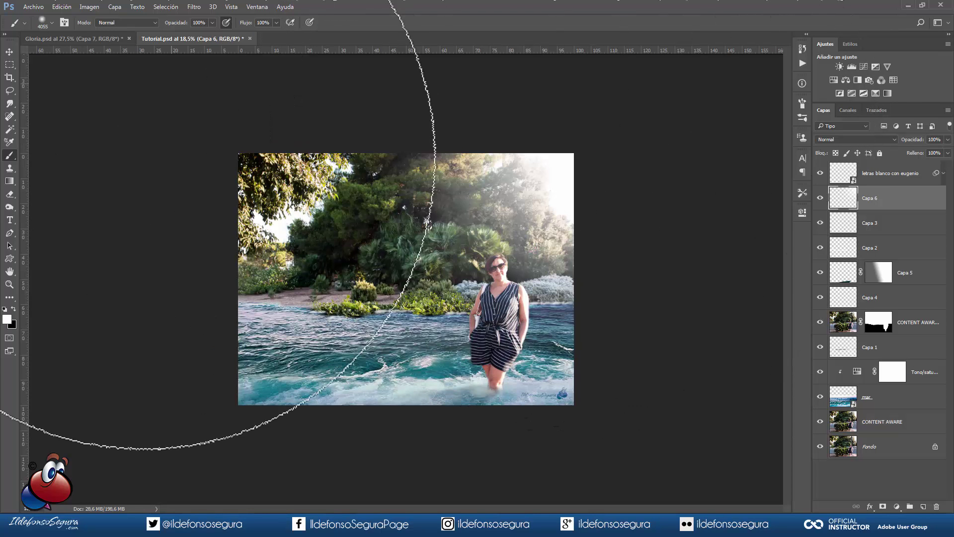
{"action": "left_click", "coordinate": [9, 52]}
{"action": "key", "text": "ctrl+plus"}
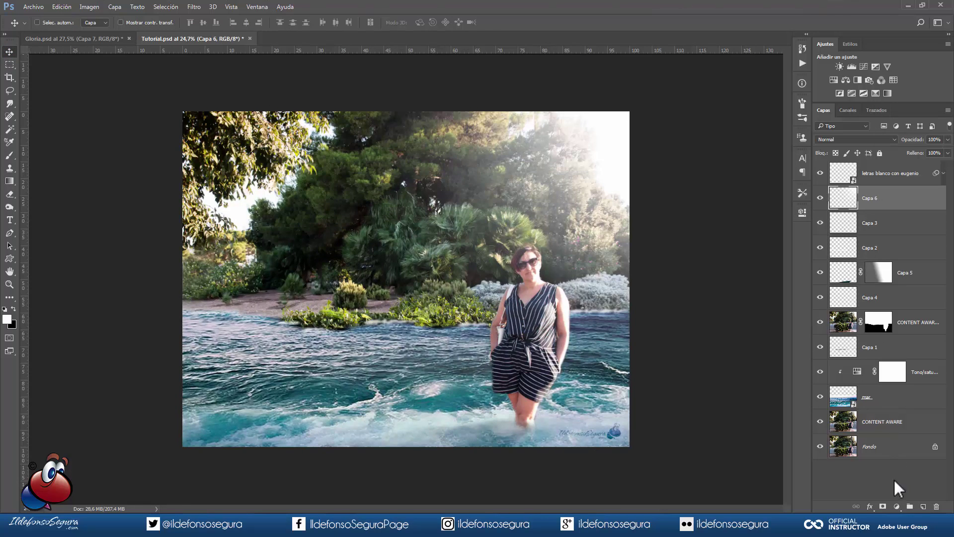
Add a Mapa de degradado adjustment using a sepia preset from the Tonos fotográficos gradients.
{"action": "left_click", "coordinate": [897, 506]}
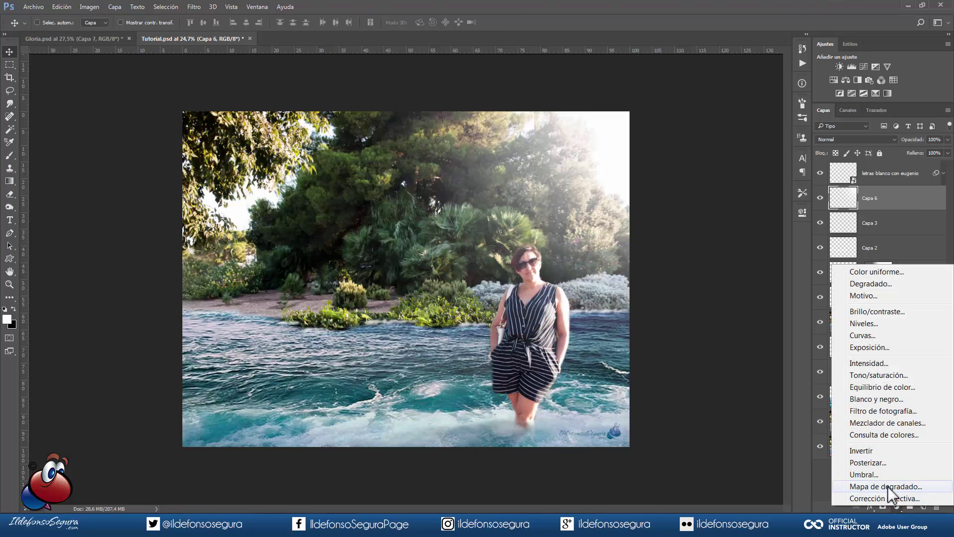
{"action": "left_click", "coordinate": [886, 486]}
{"action": "left_click", "coordinate": [777, 244]}
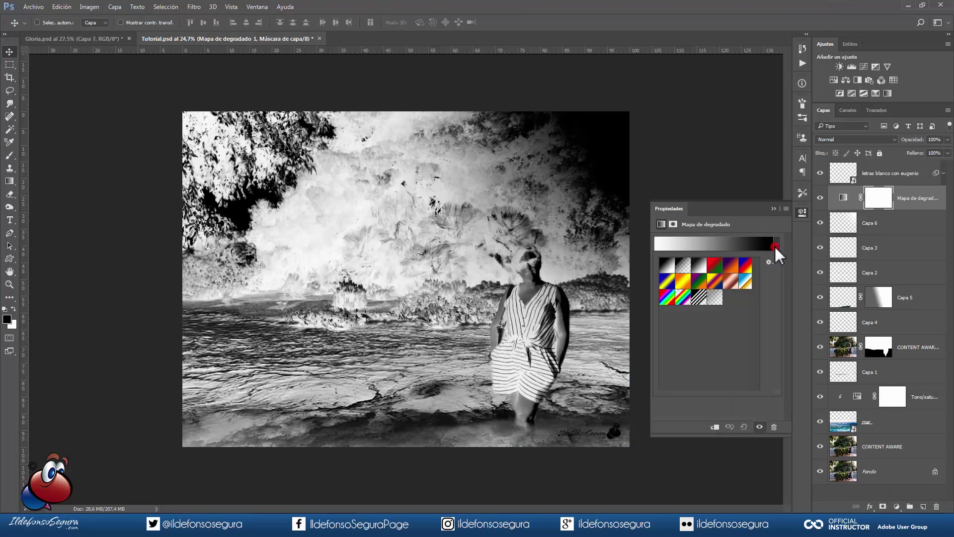
{"action": "left_click", "coordinate": [769, 263]}
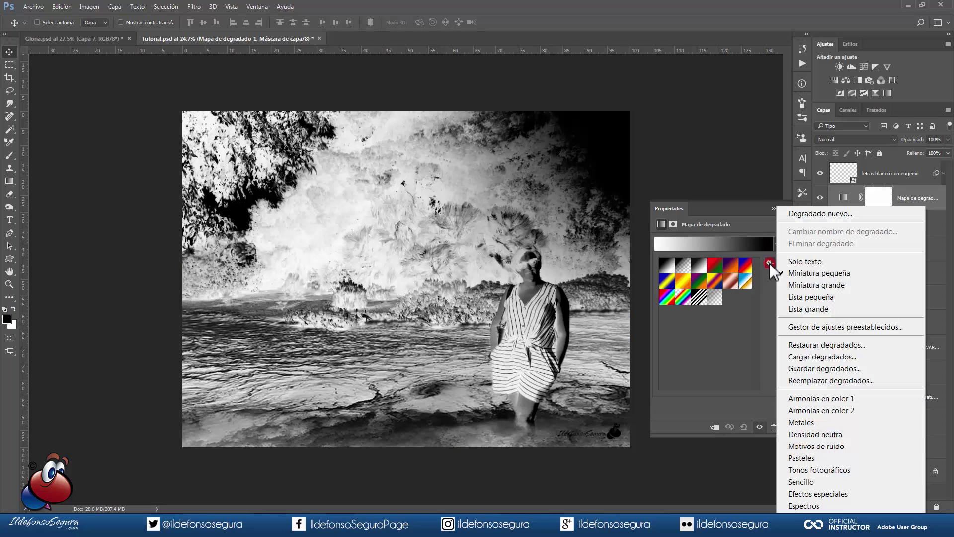
{"action": "left_click", "coordinate": [826, 469]}
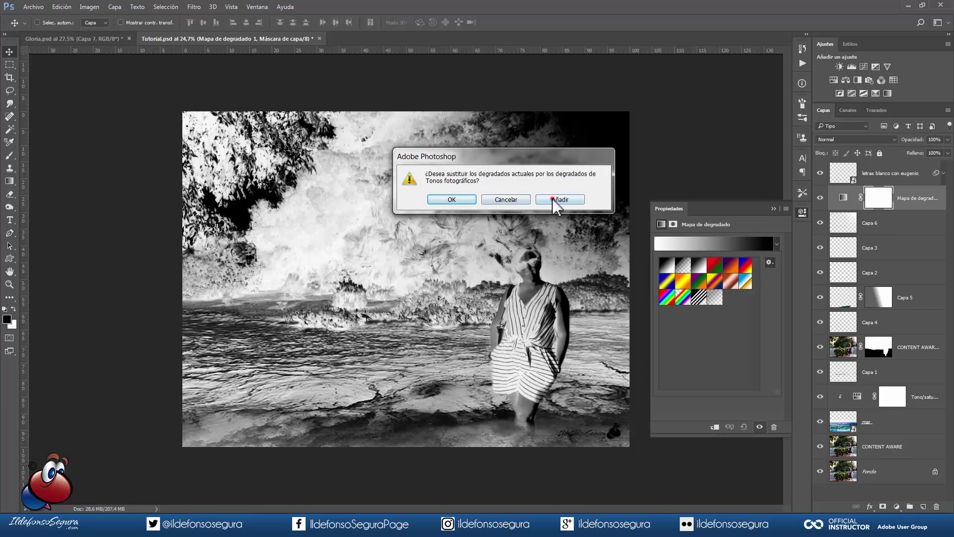
{"action": "left_click", "coordinate": [553, 200]}
{"action": "left_click", "coordinate": [743, 330]}
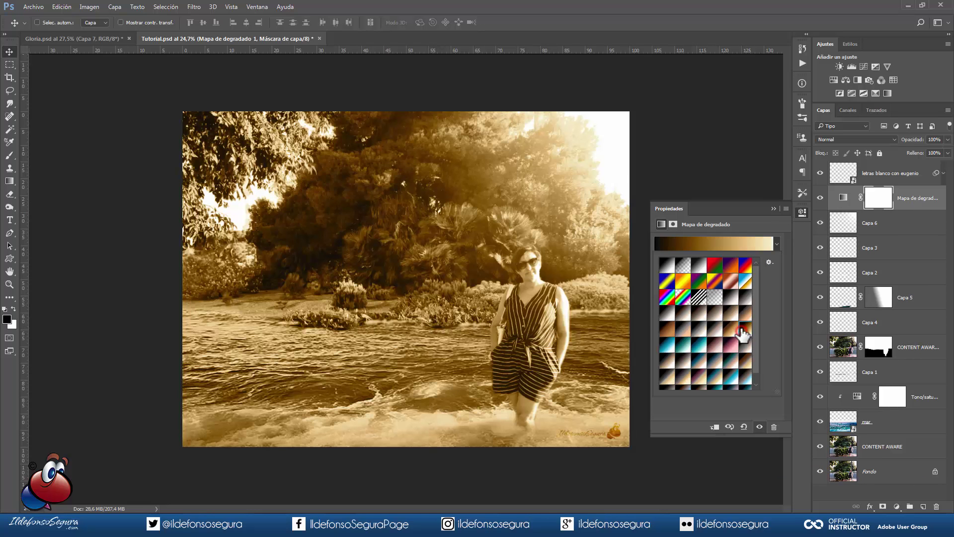
{"action": "left_click", "coordinate": [774, 208]}
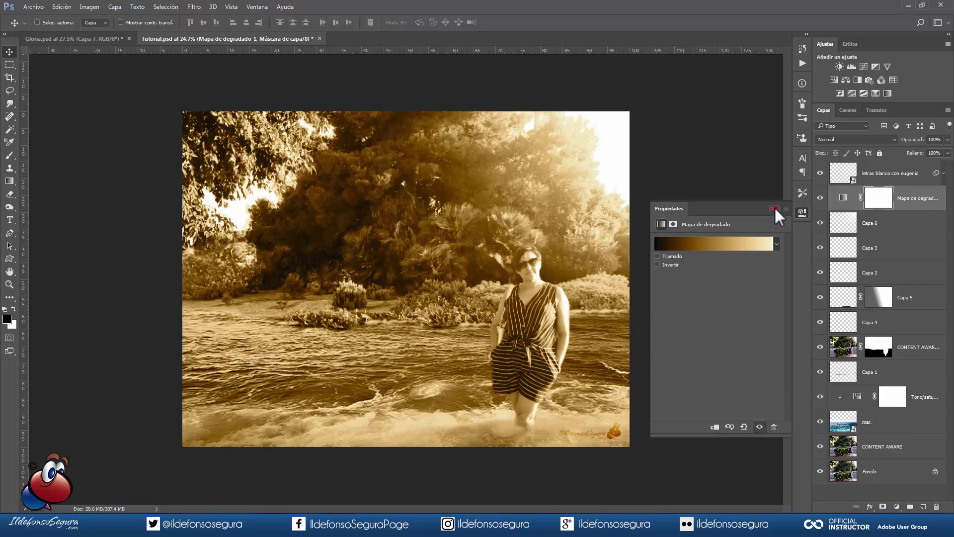
Blend the gradient map as Luz suave at 30% opacity.
{"action": "left_click", "coordinate": [858, 139]}
{"action": "left_click", "coordinate": [850, 243]}
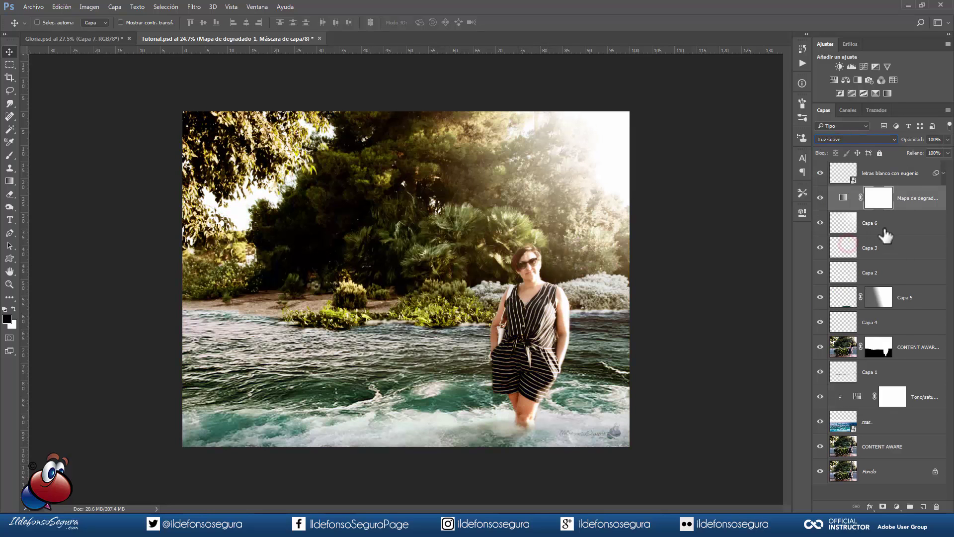
{"action": "type", "text": "30"}
{"action": "key", "text": "Return"}
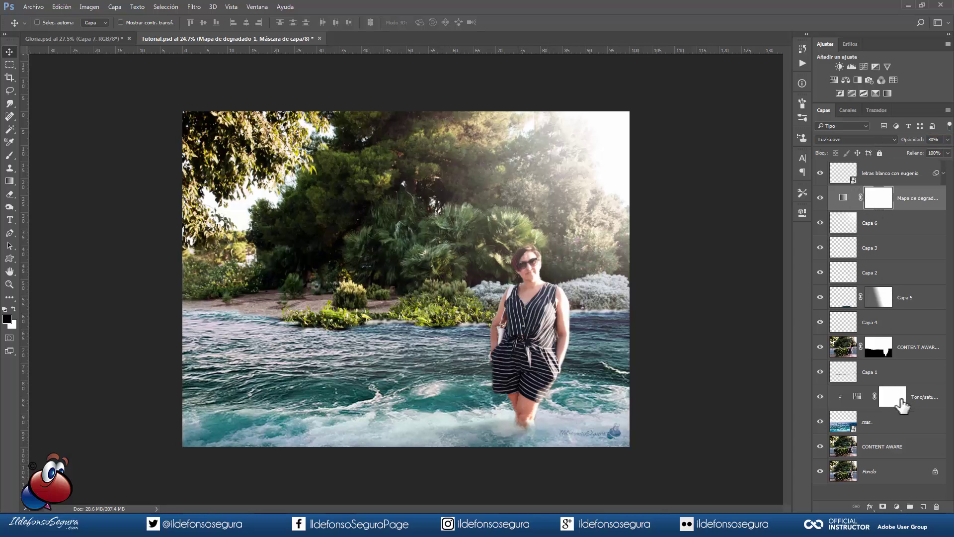
{"action": "left_click", "coordinate": [899, 446]}
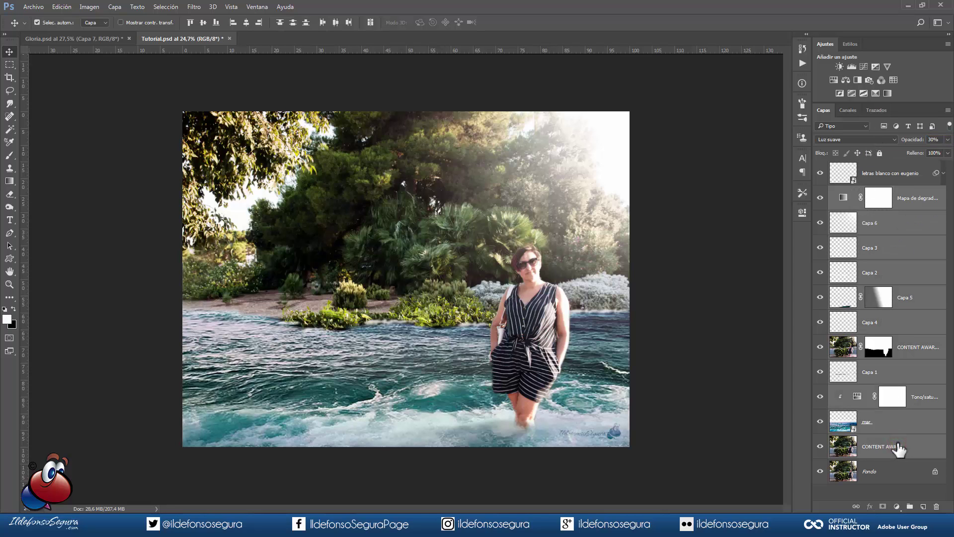
Group the selected montage layers into Grupo 1 and toggle its visibility to compare with the original.
{"action": "key", "text": "ctrl+g"}
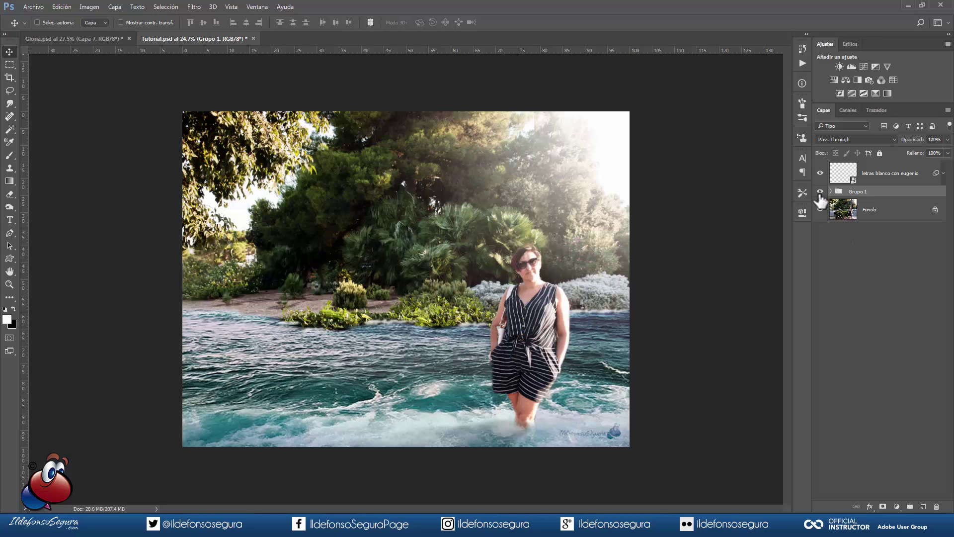
{"action": "left_click", "coordinate": [820, 192]}
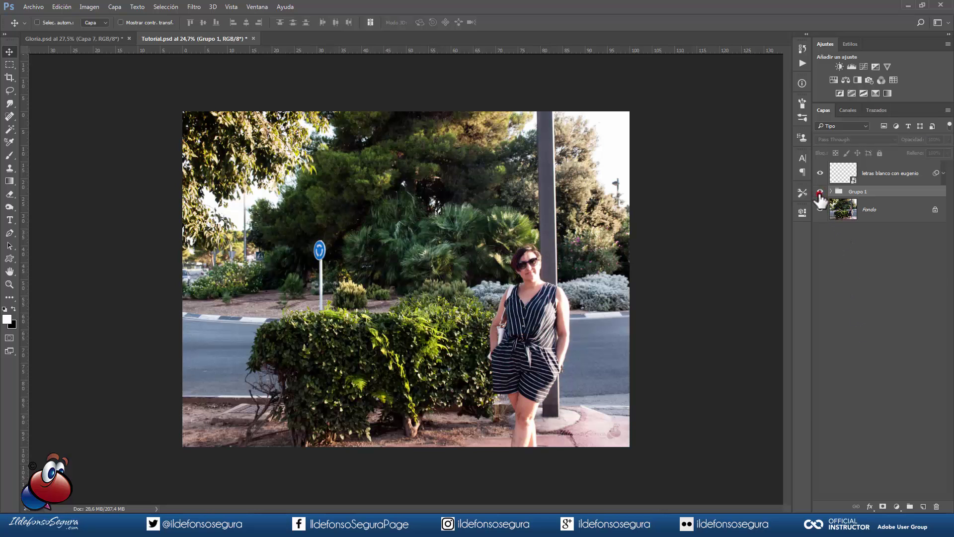
{"action": "left_click", "coordinate": [819, 193]}
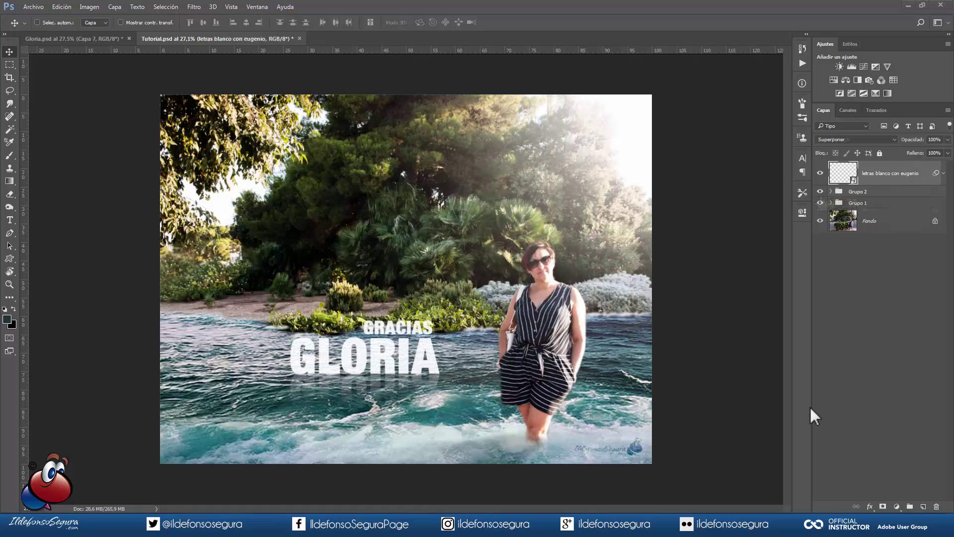